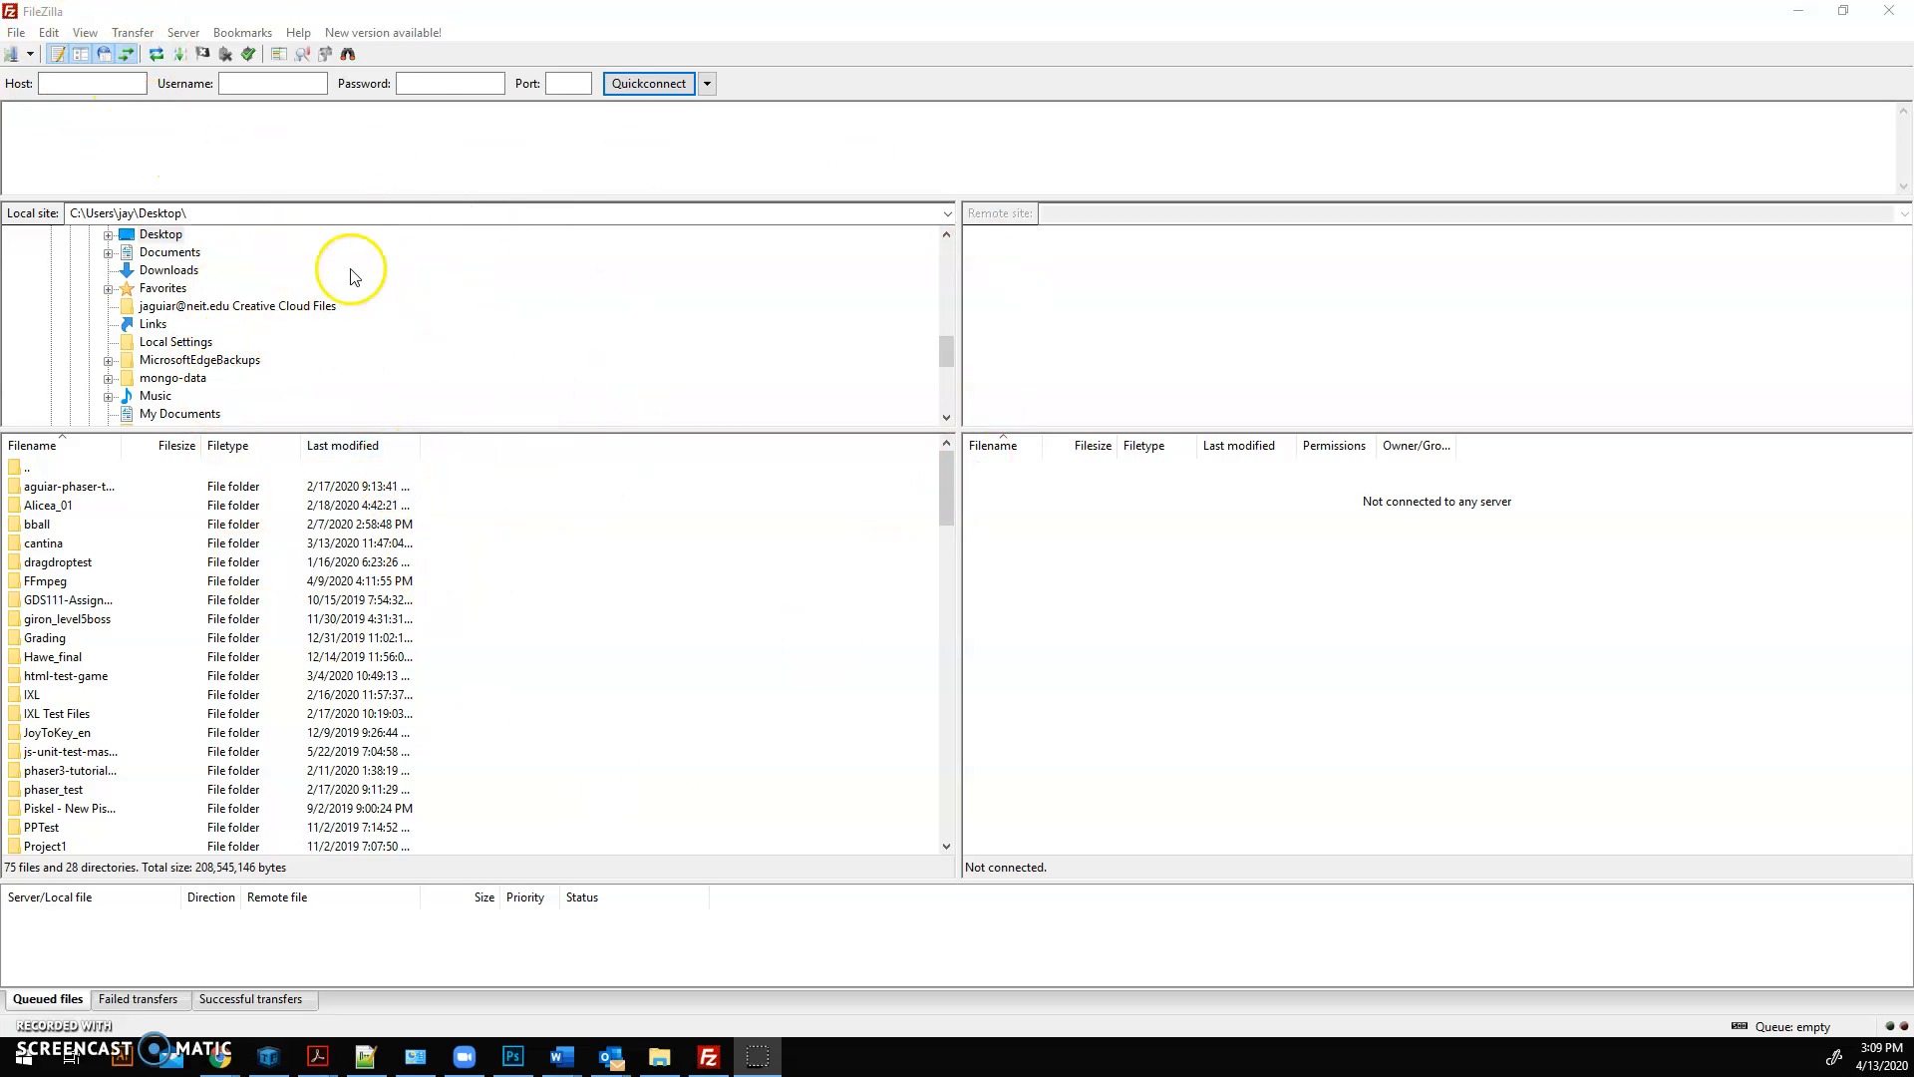
Step: Browse the local site's folder tree and open the Application Data folder
scroll(239, 314, up, 3)
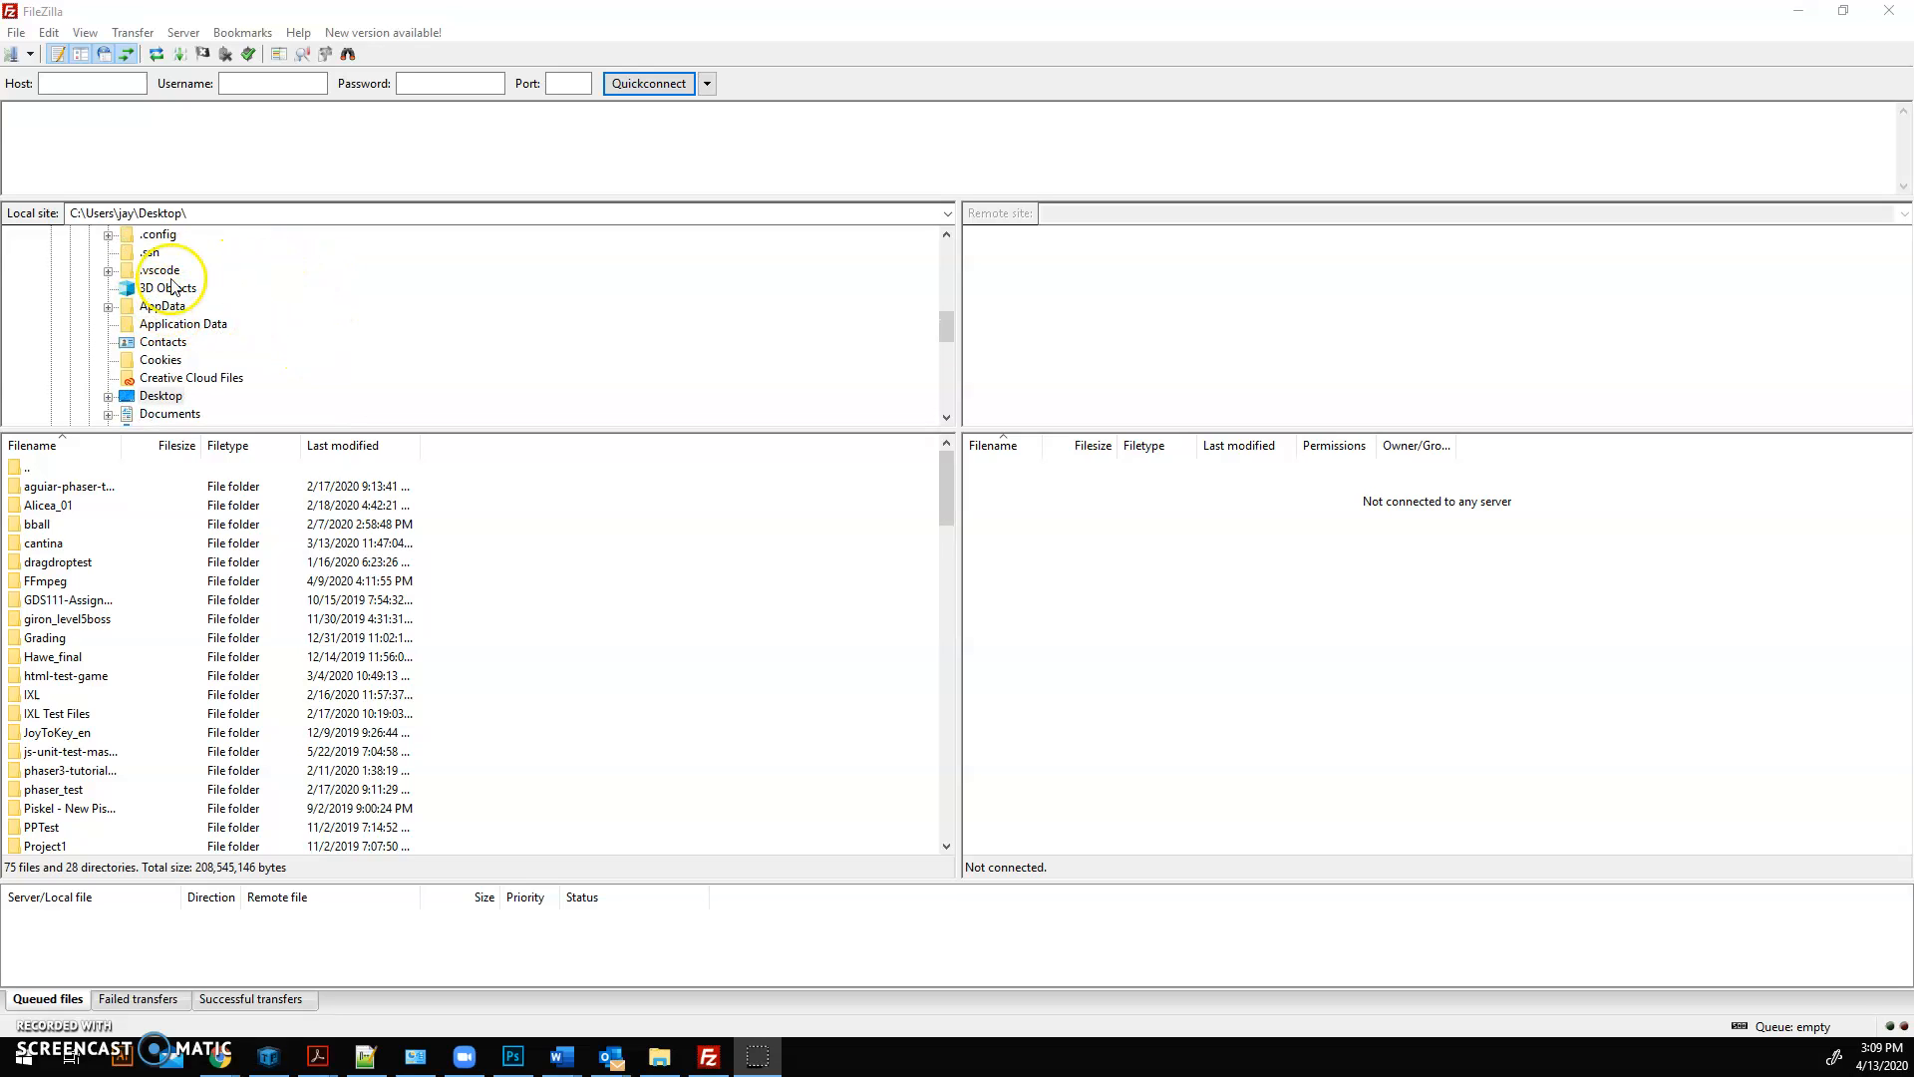
click(182, 324)
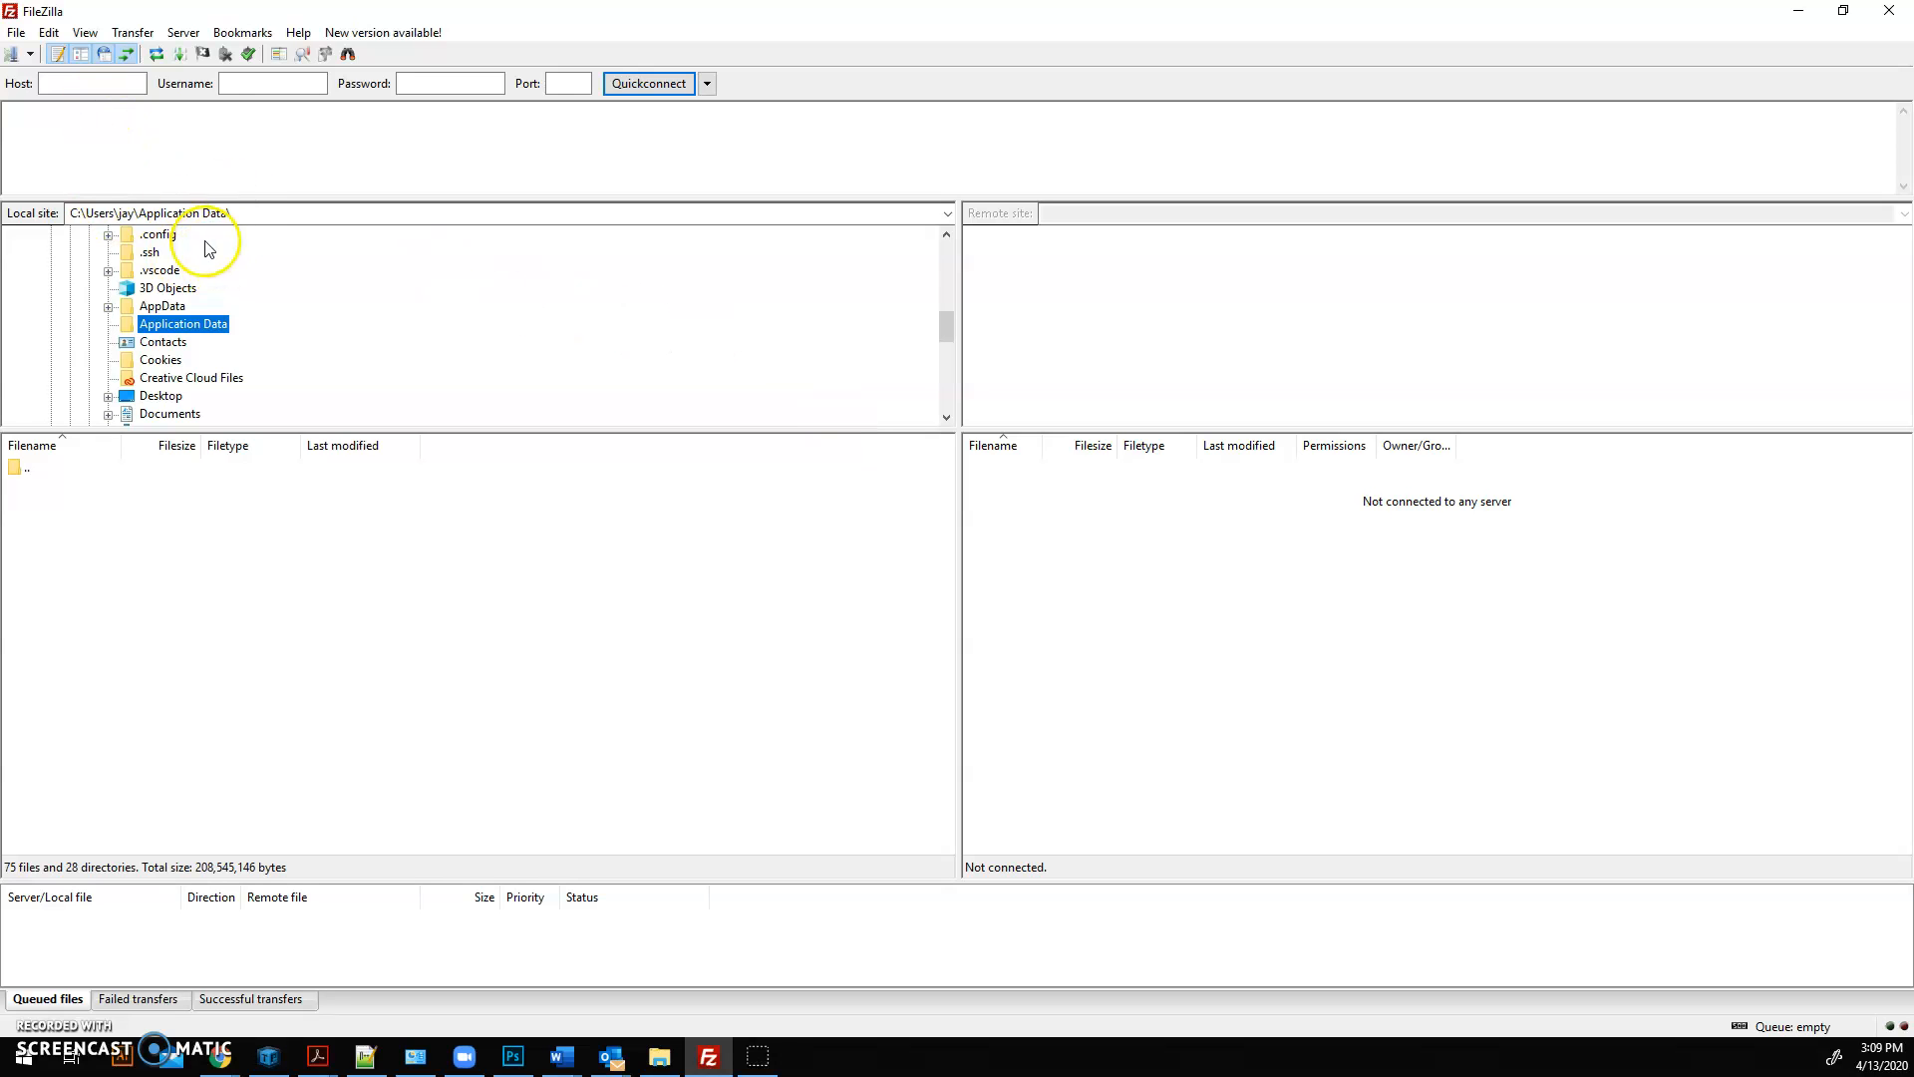
scroll(200, 299, up, 3)
Step: Connect to host ict.neit.edu on port 2222 with the account's username and password, and accept the server certificate
click(88, 87)
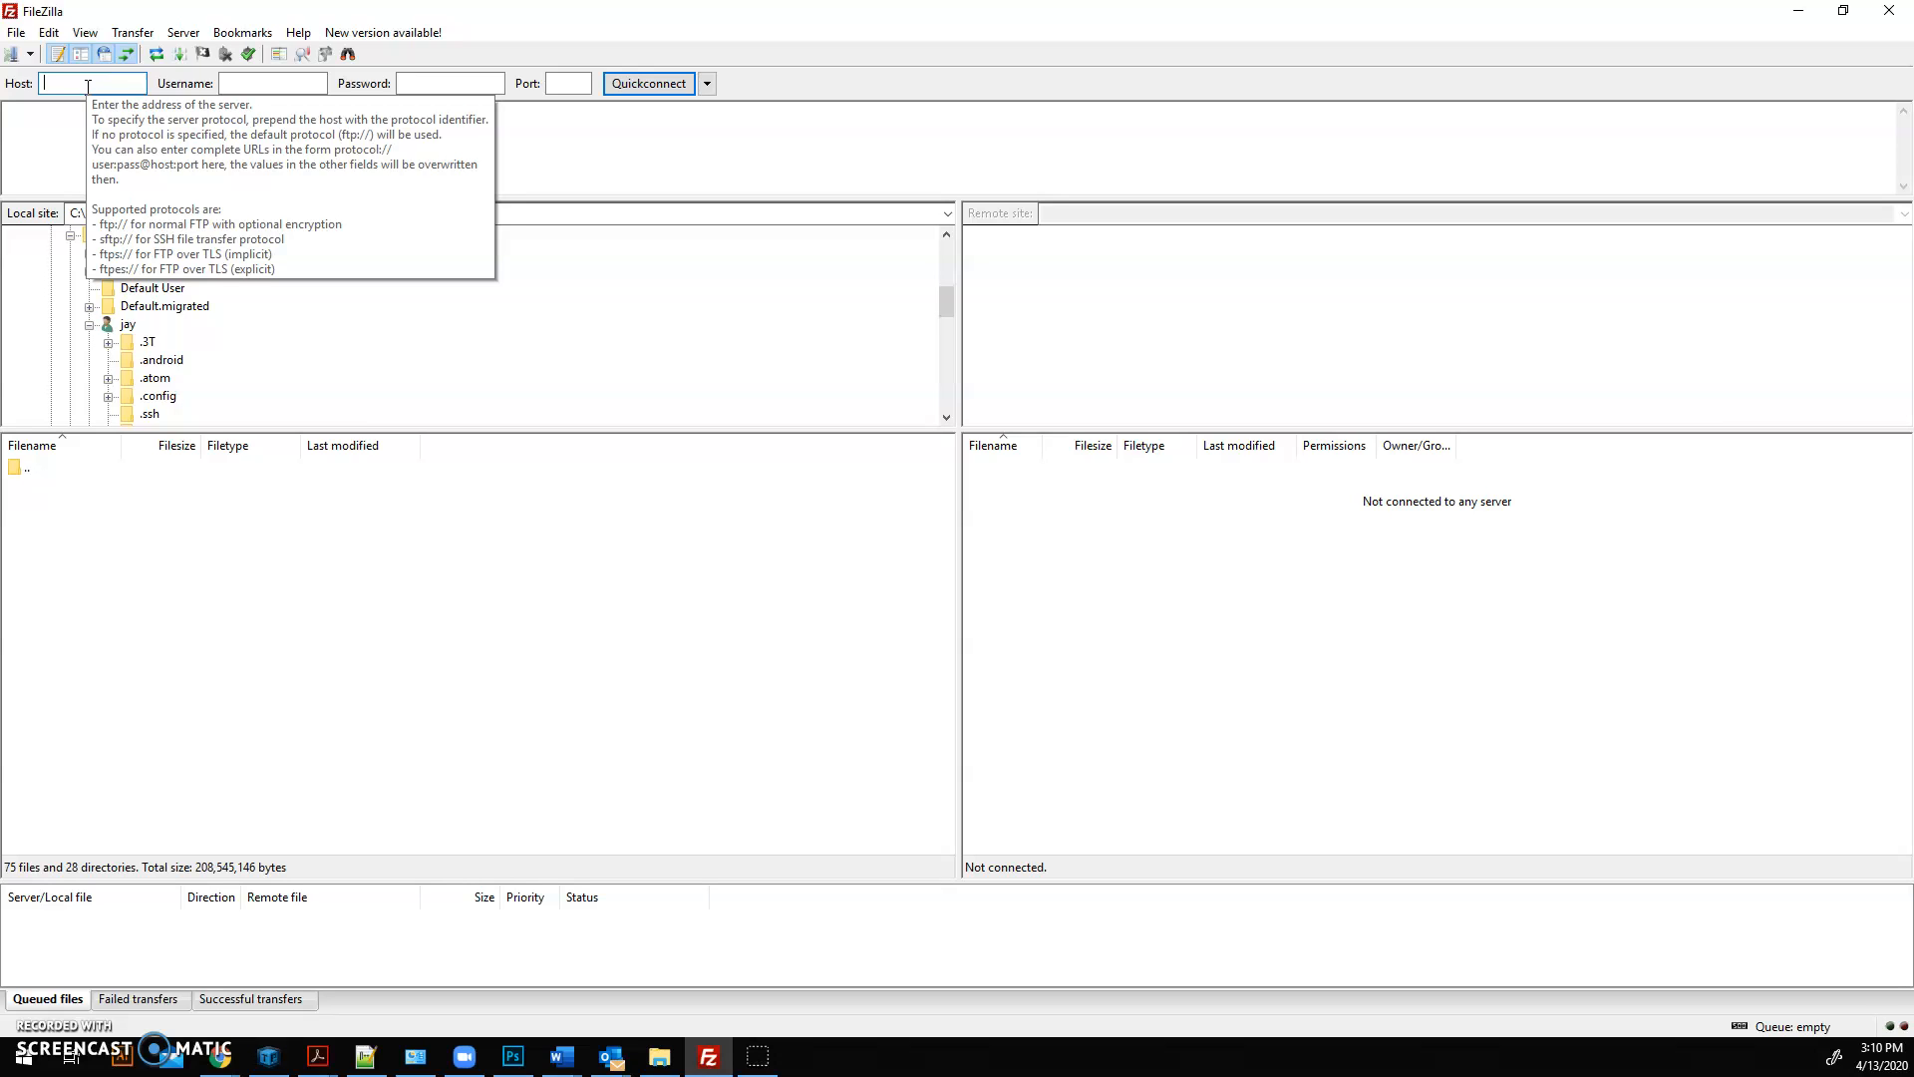
text(ict.neit.edu)
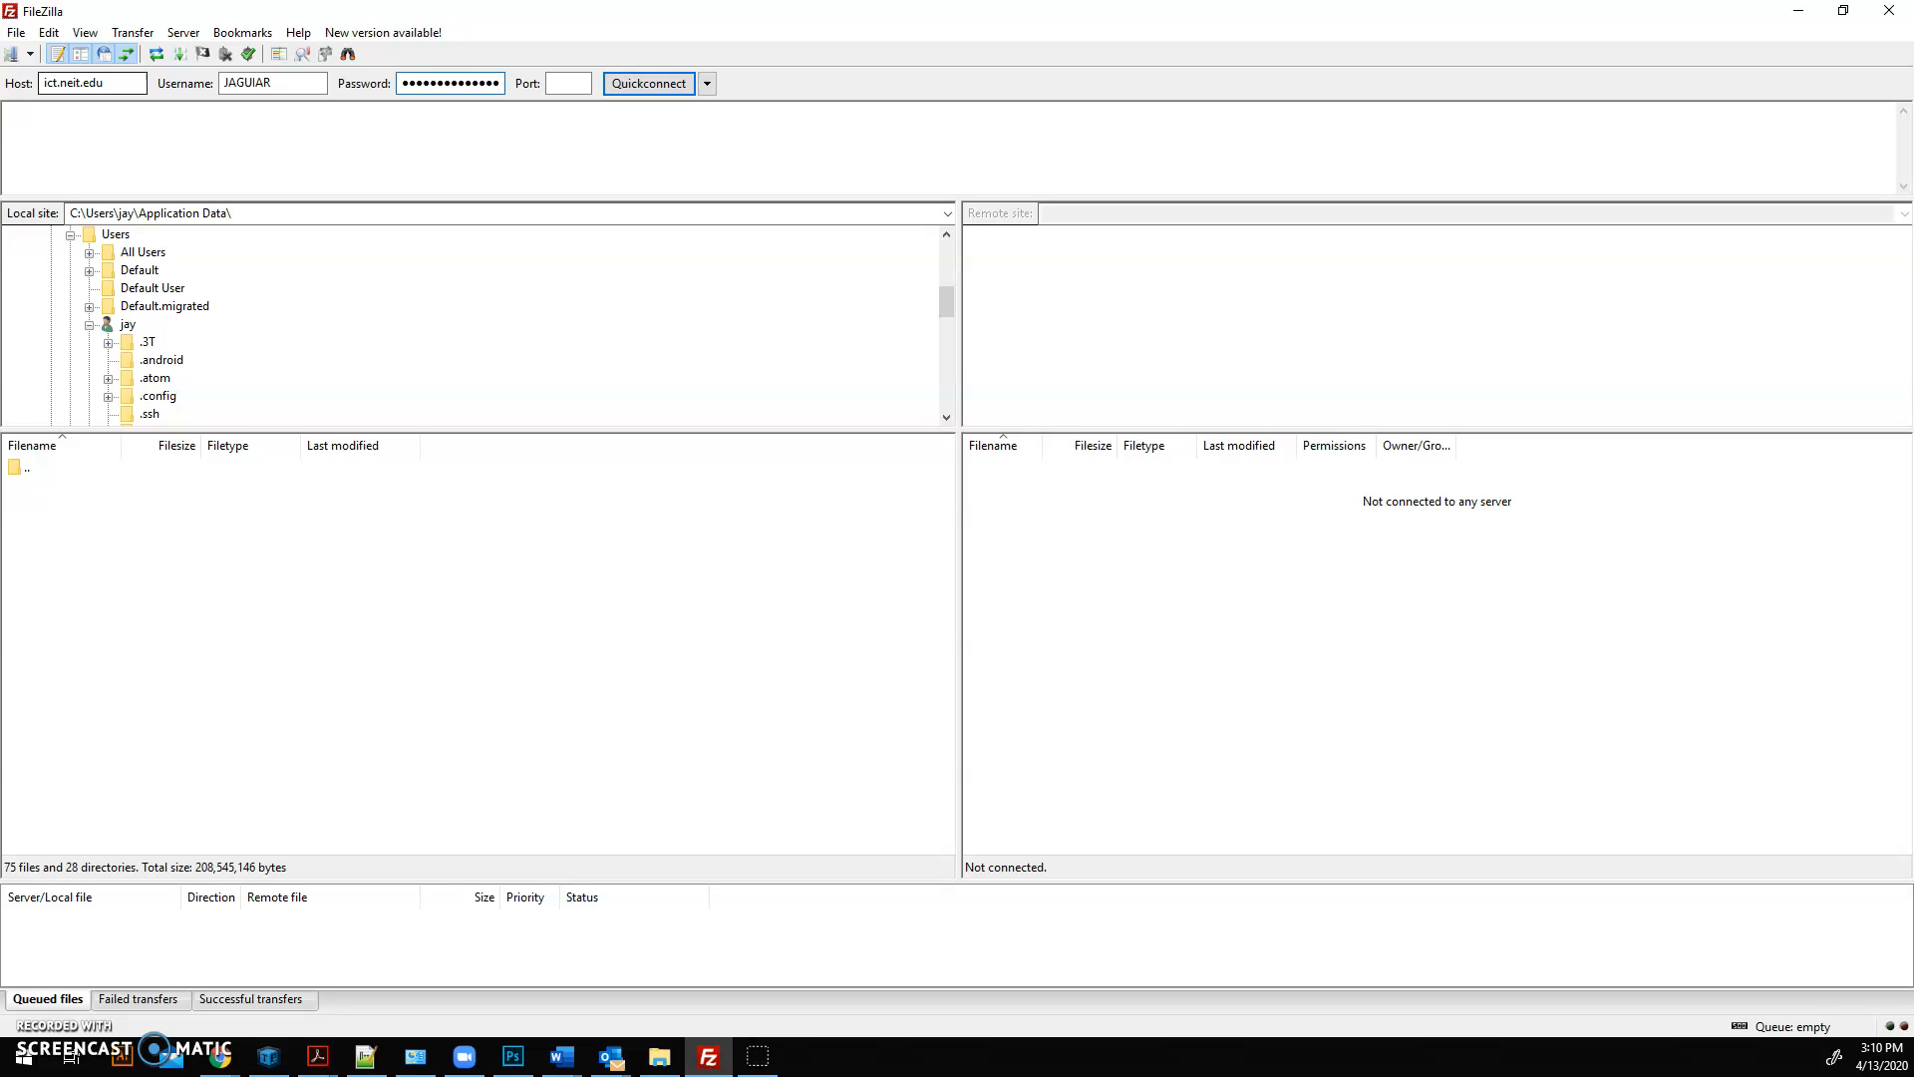
click(568, 82)
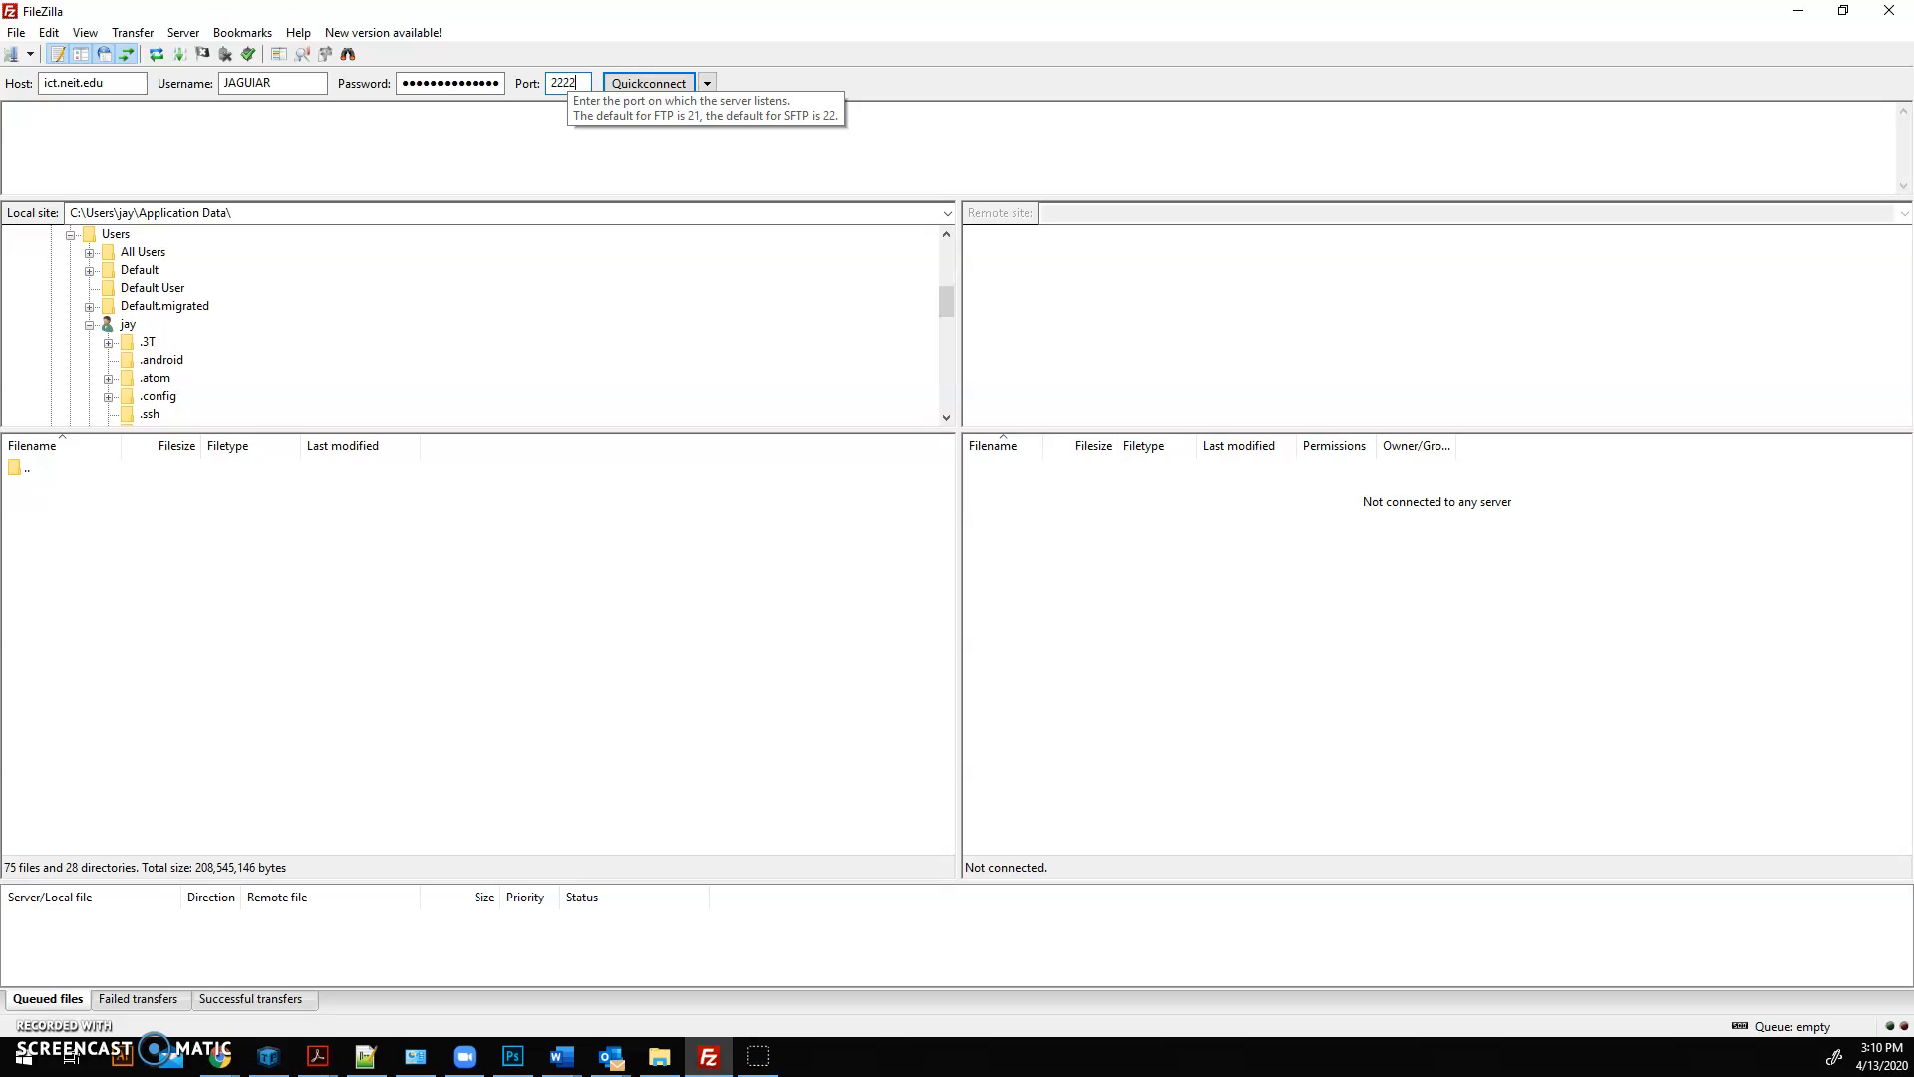
text(2222)
click(624, 81)
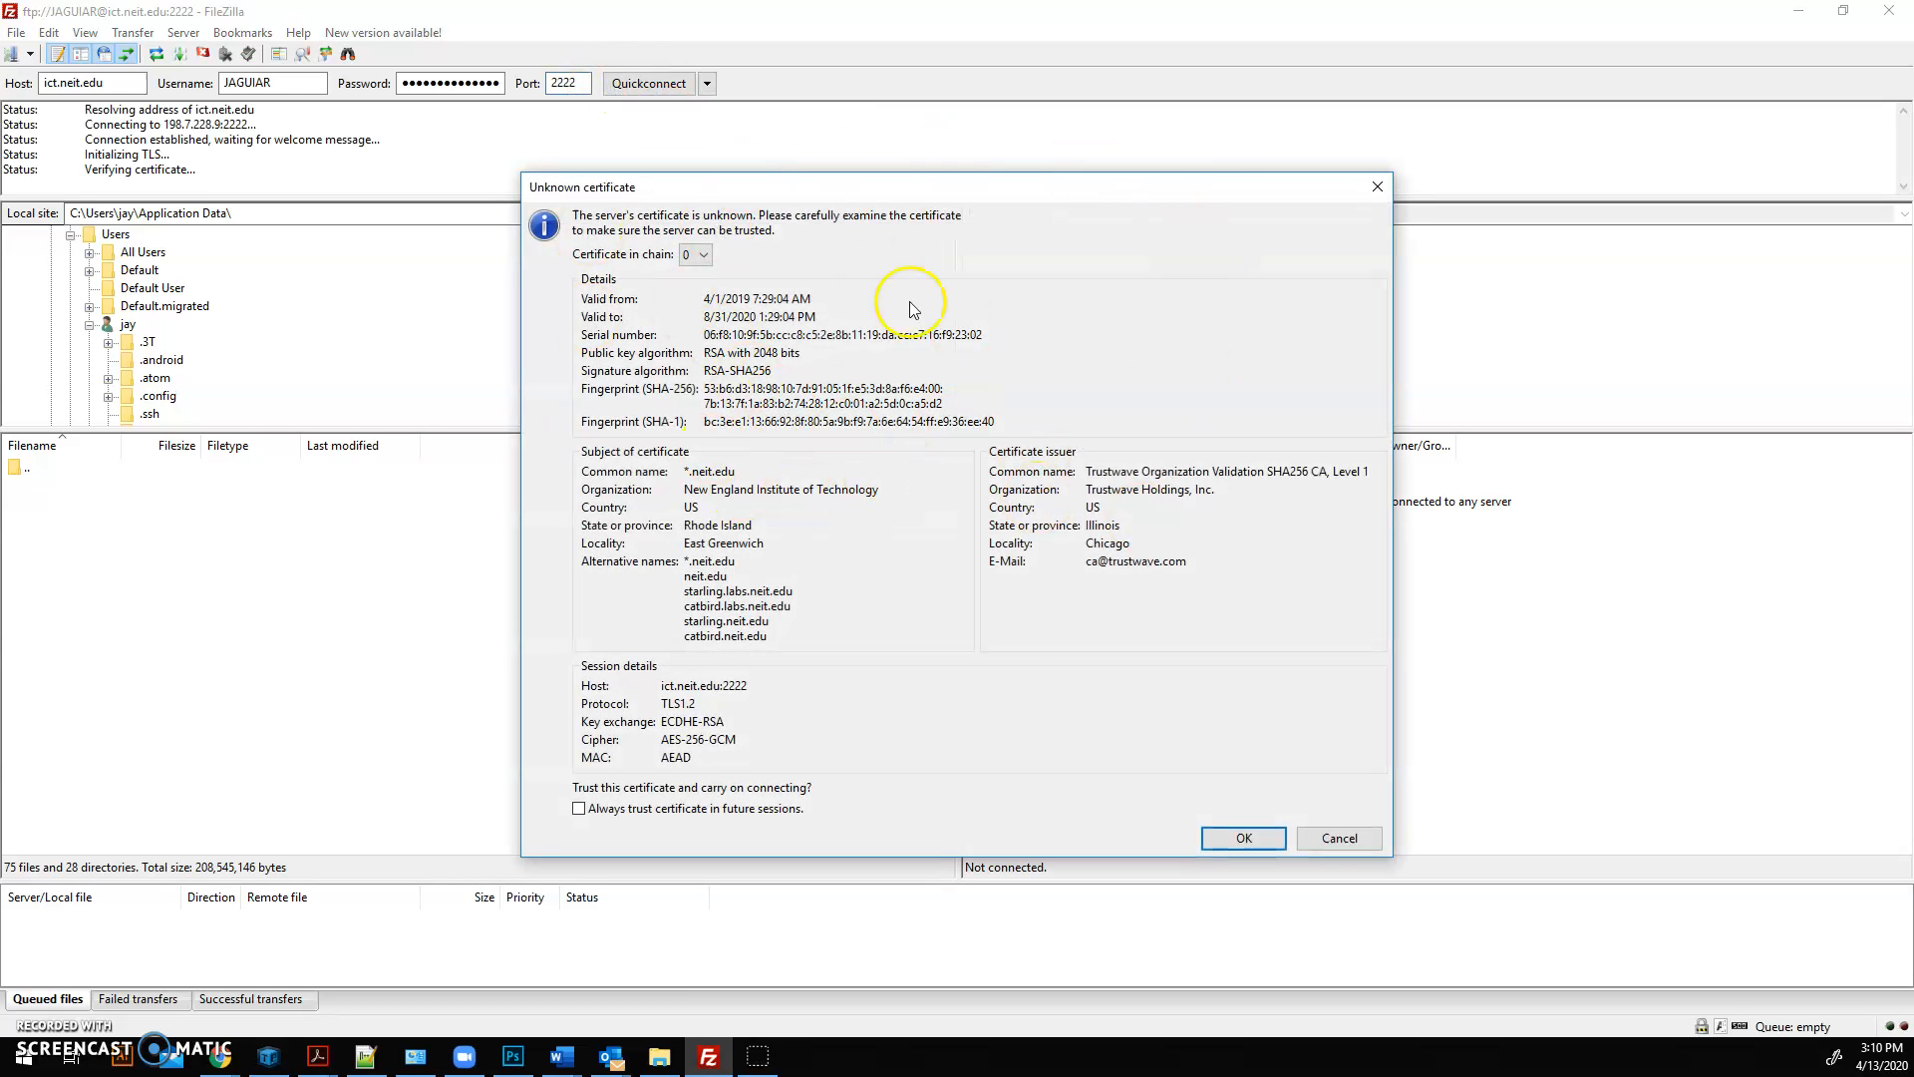
click(1233, 838)
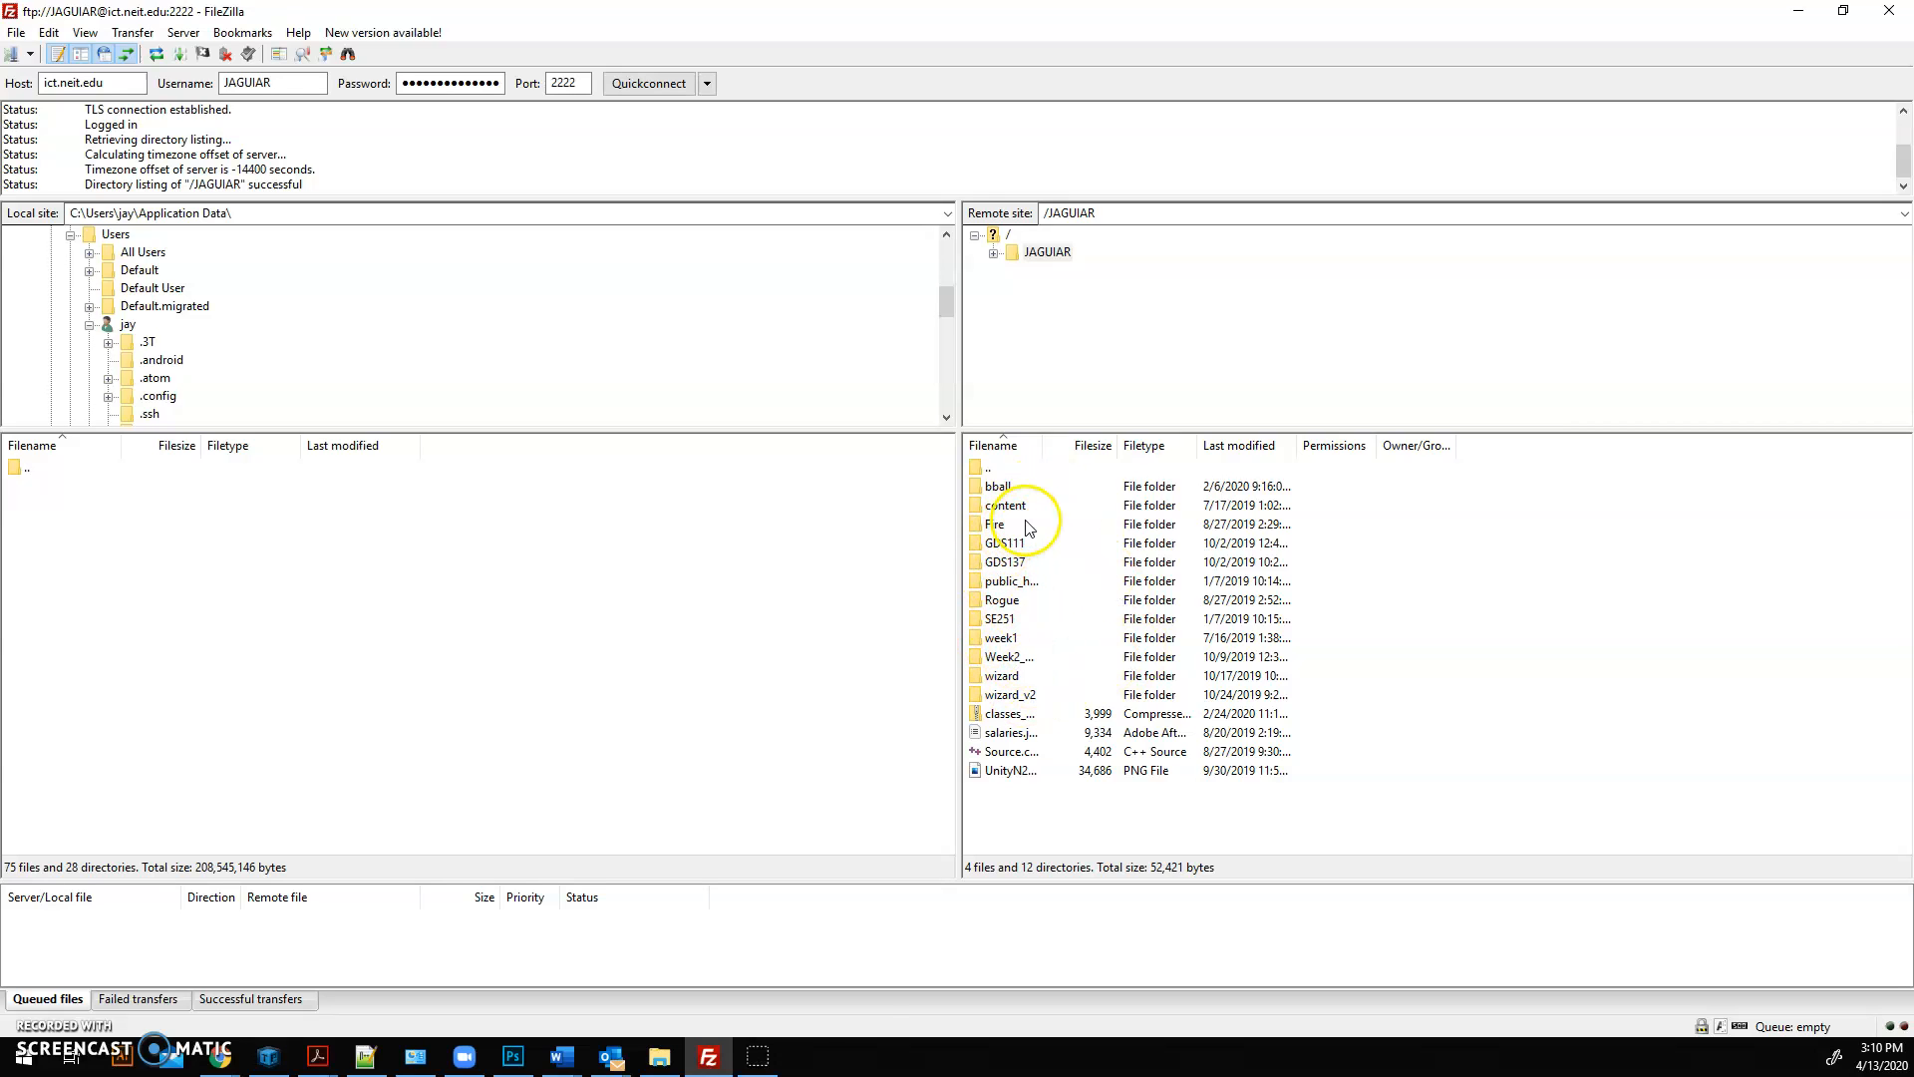
Step: Open the remote folder public_html/GDS137/Level0 on the server
double_click(998, 584)
scroll(1073, 536, down, 2)
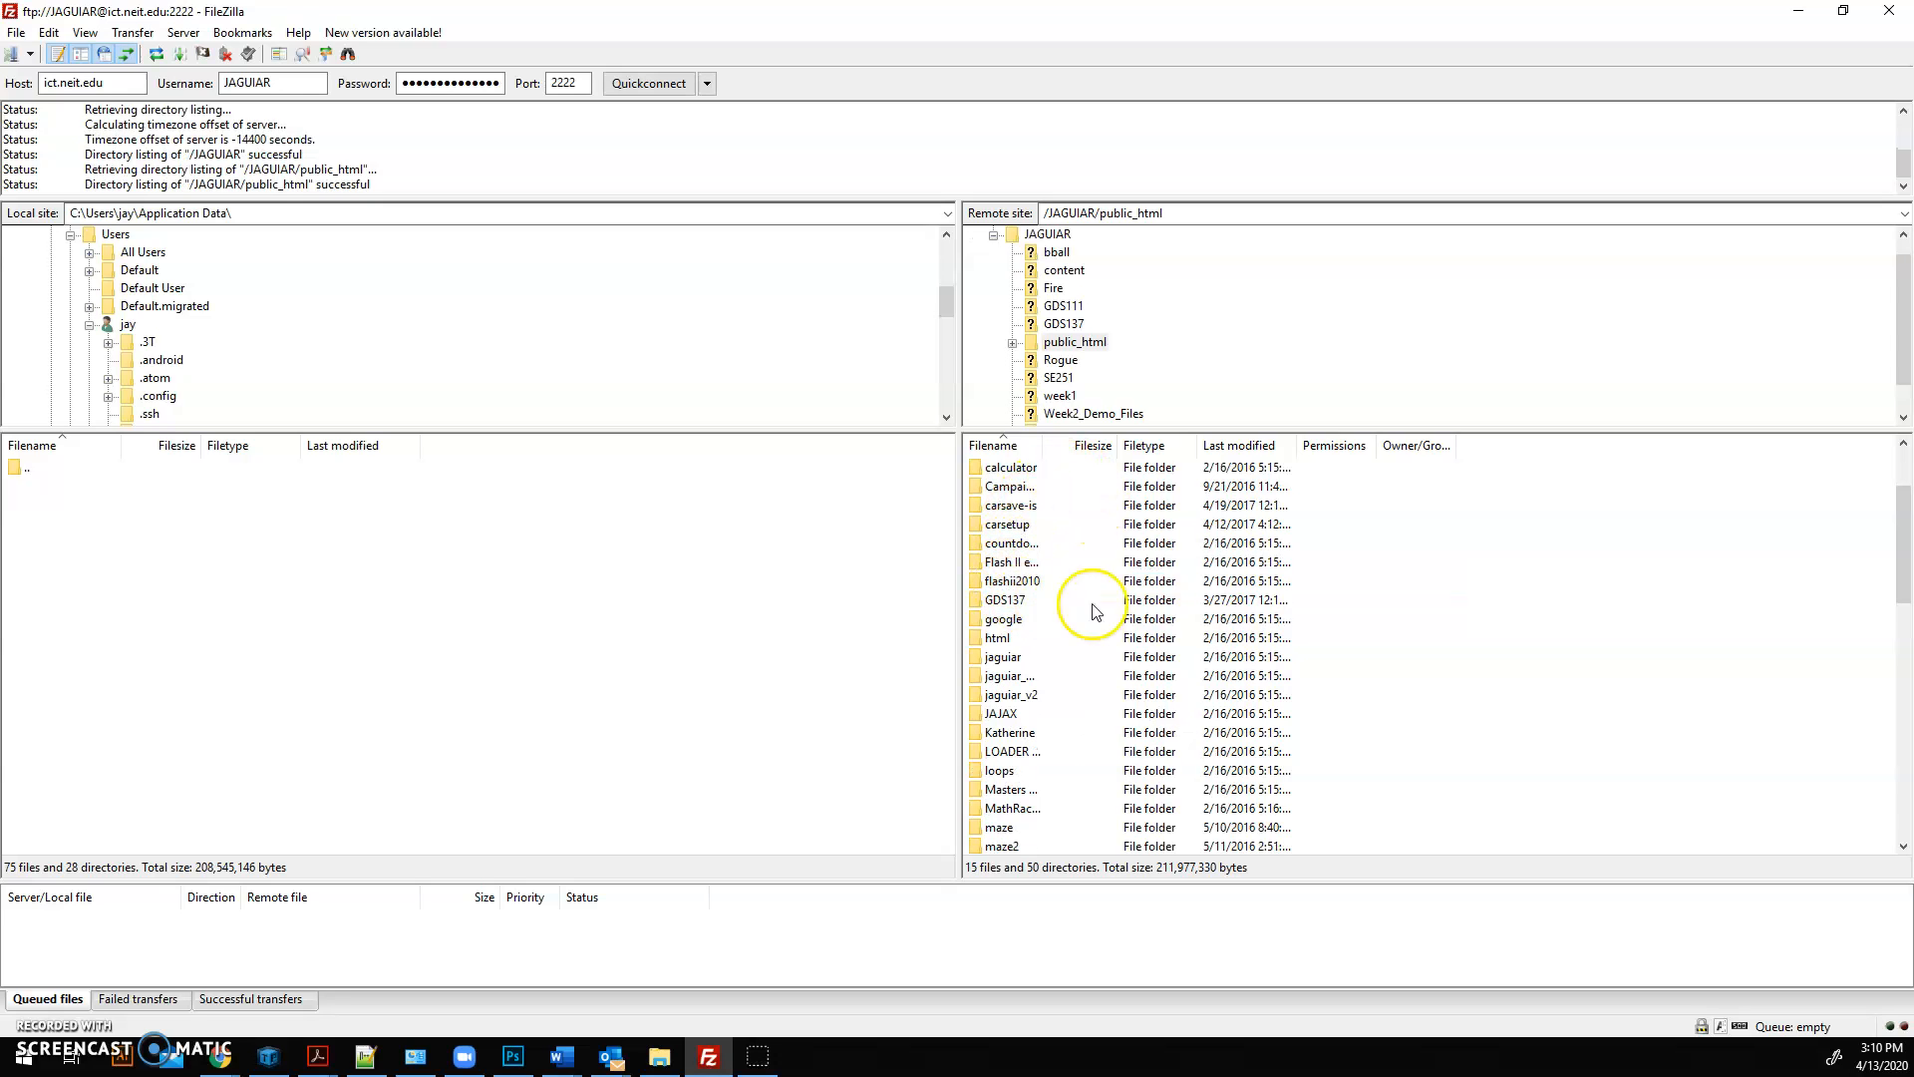
right_click(1453, 565)
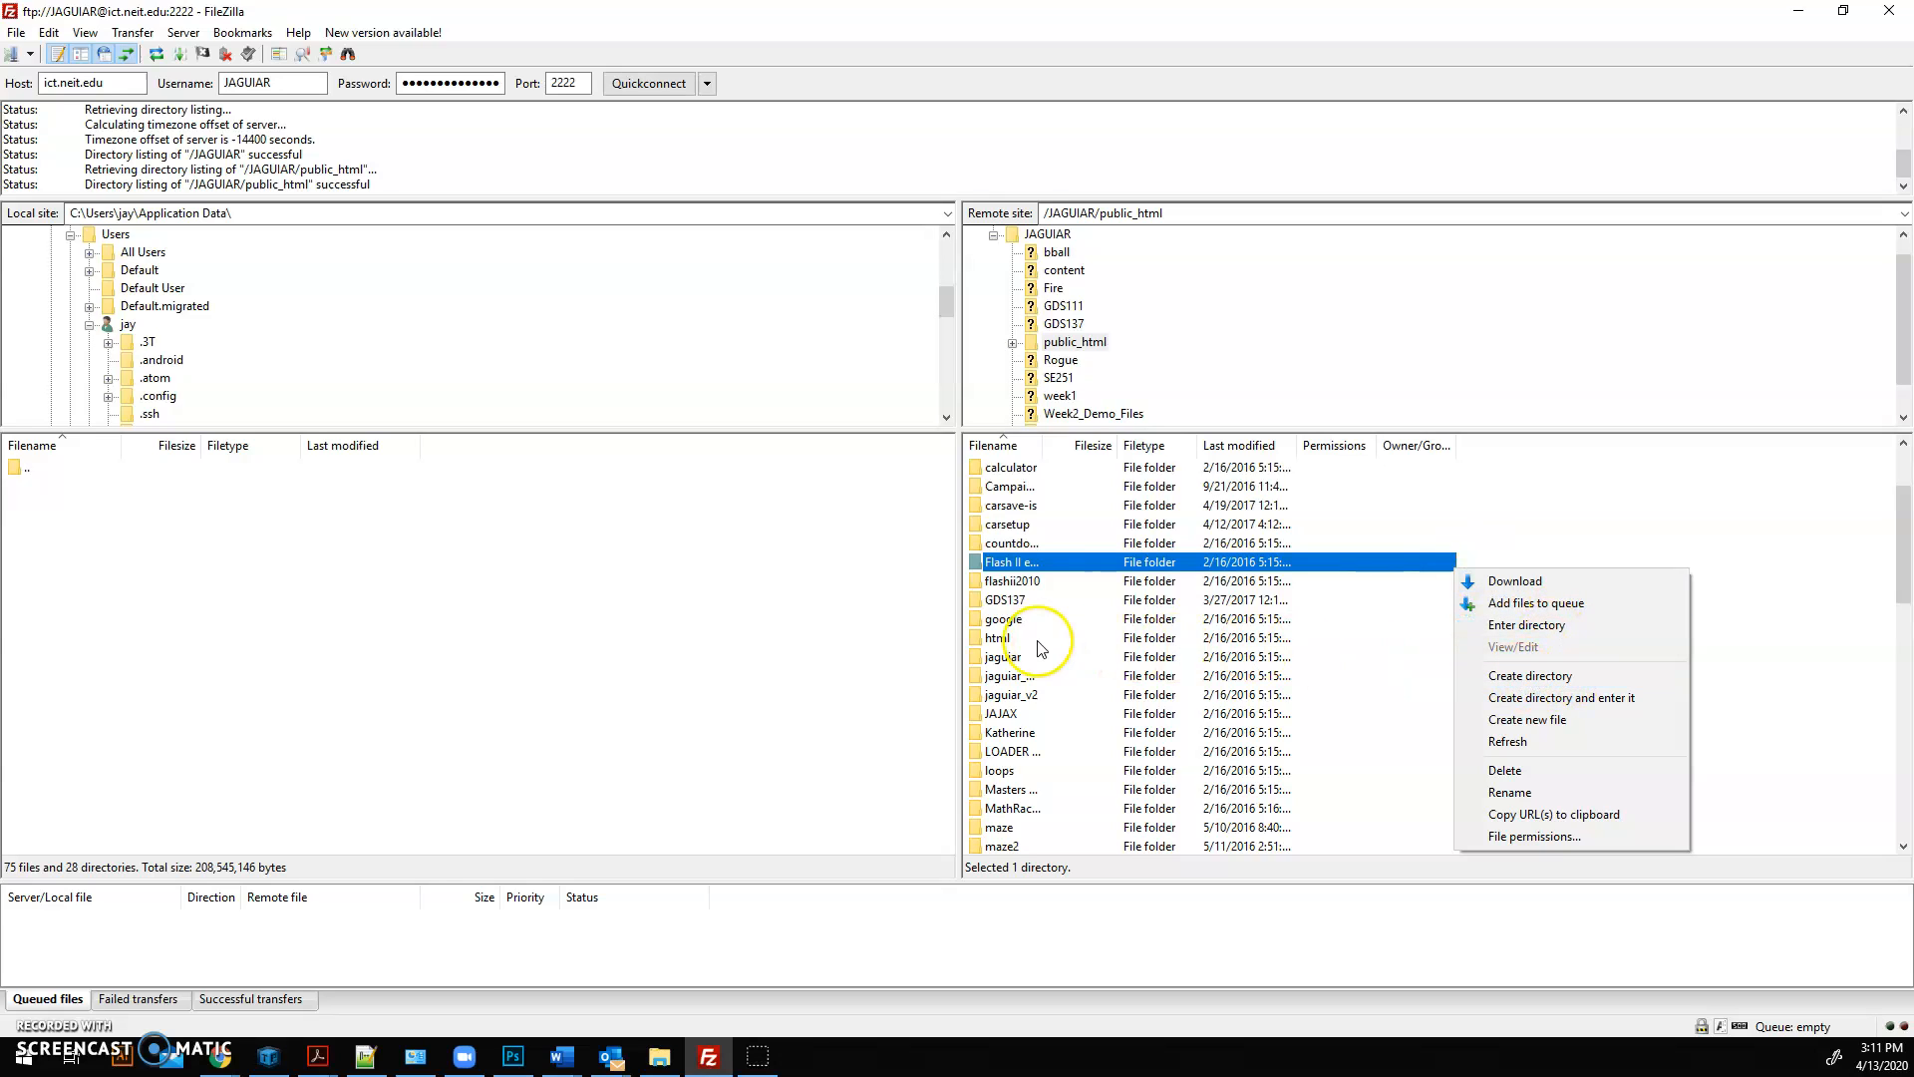
click(1002, 602)
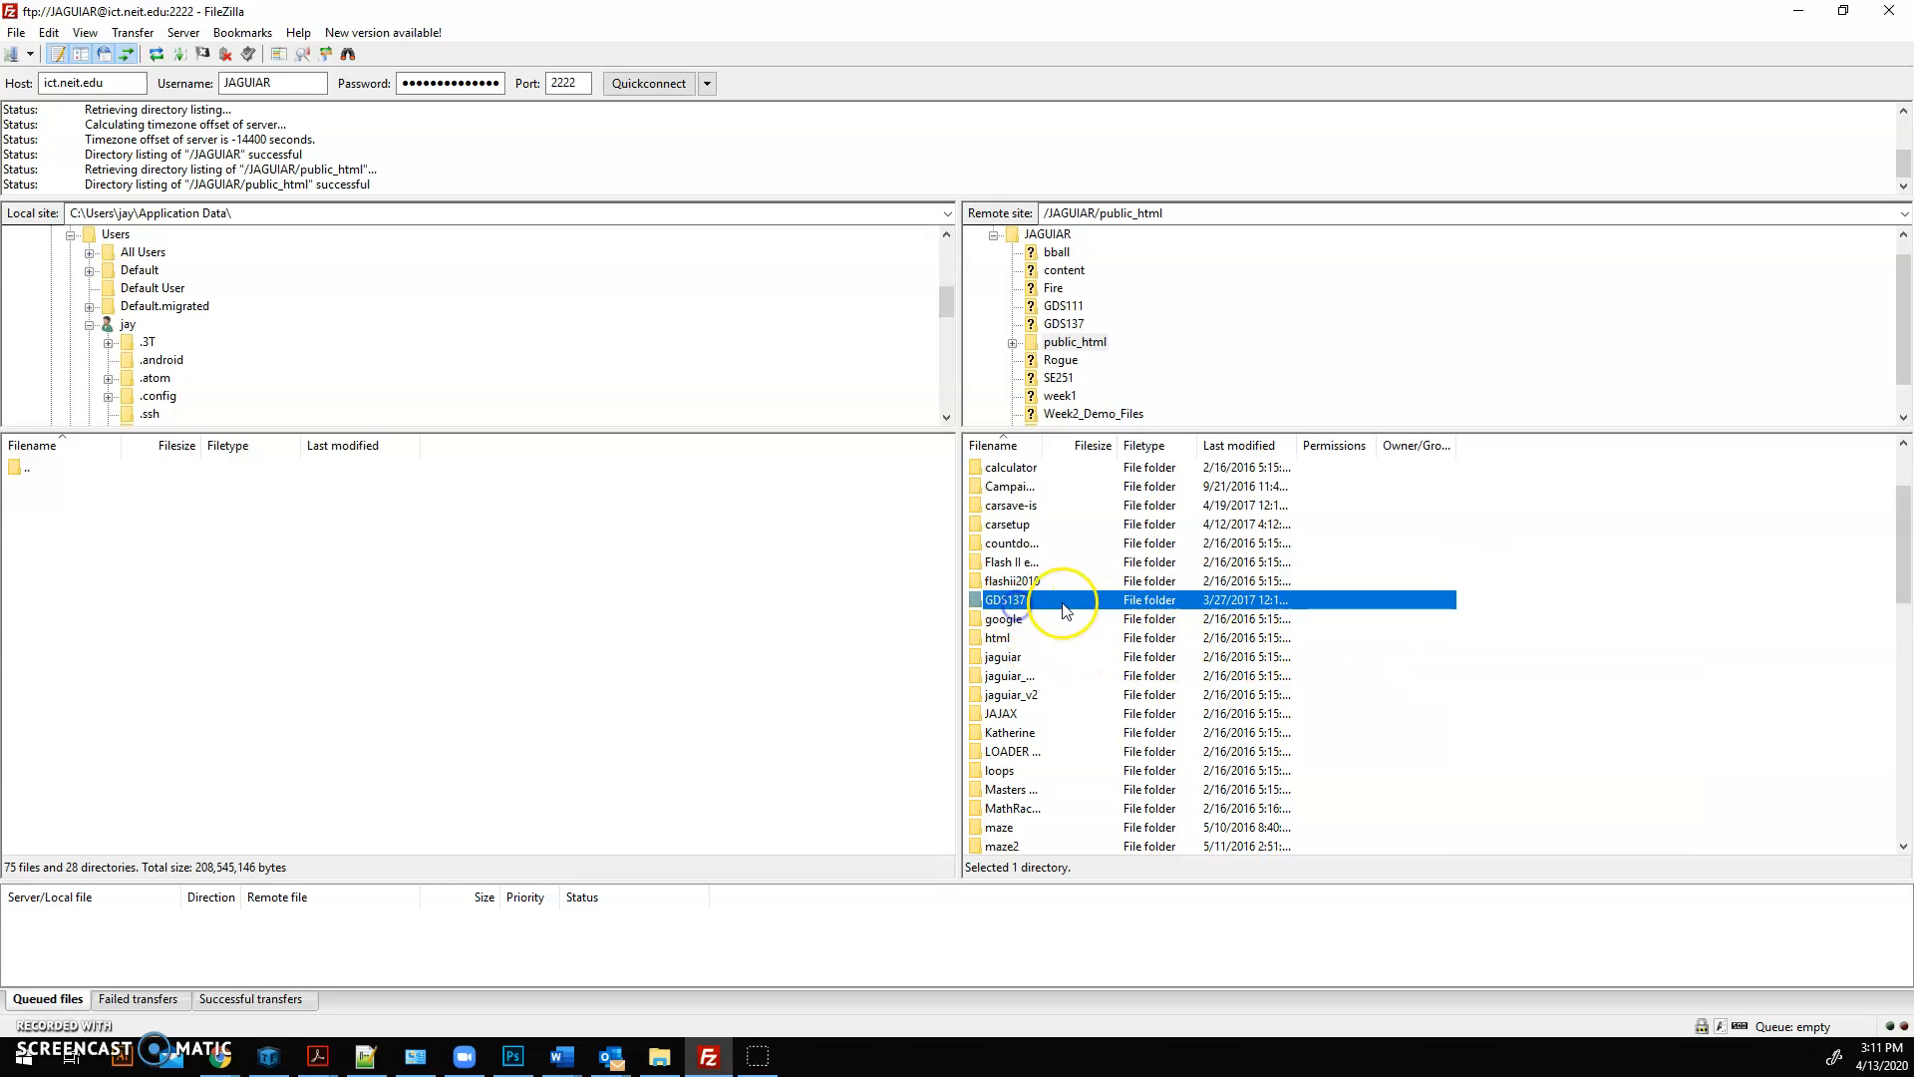
double_click(1007, 599)
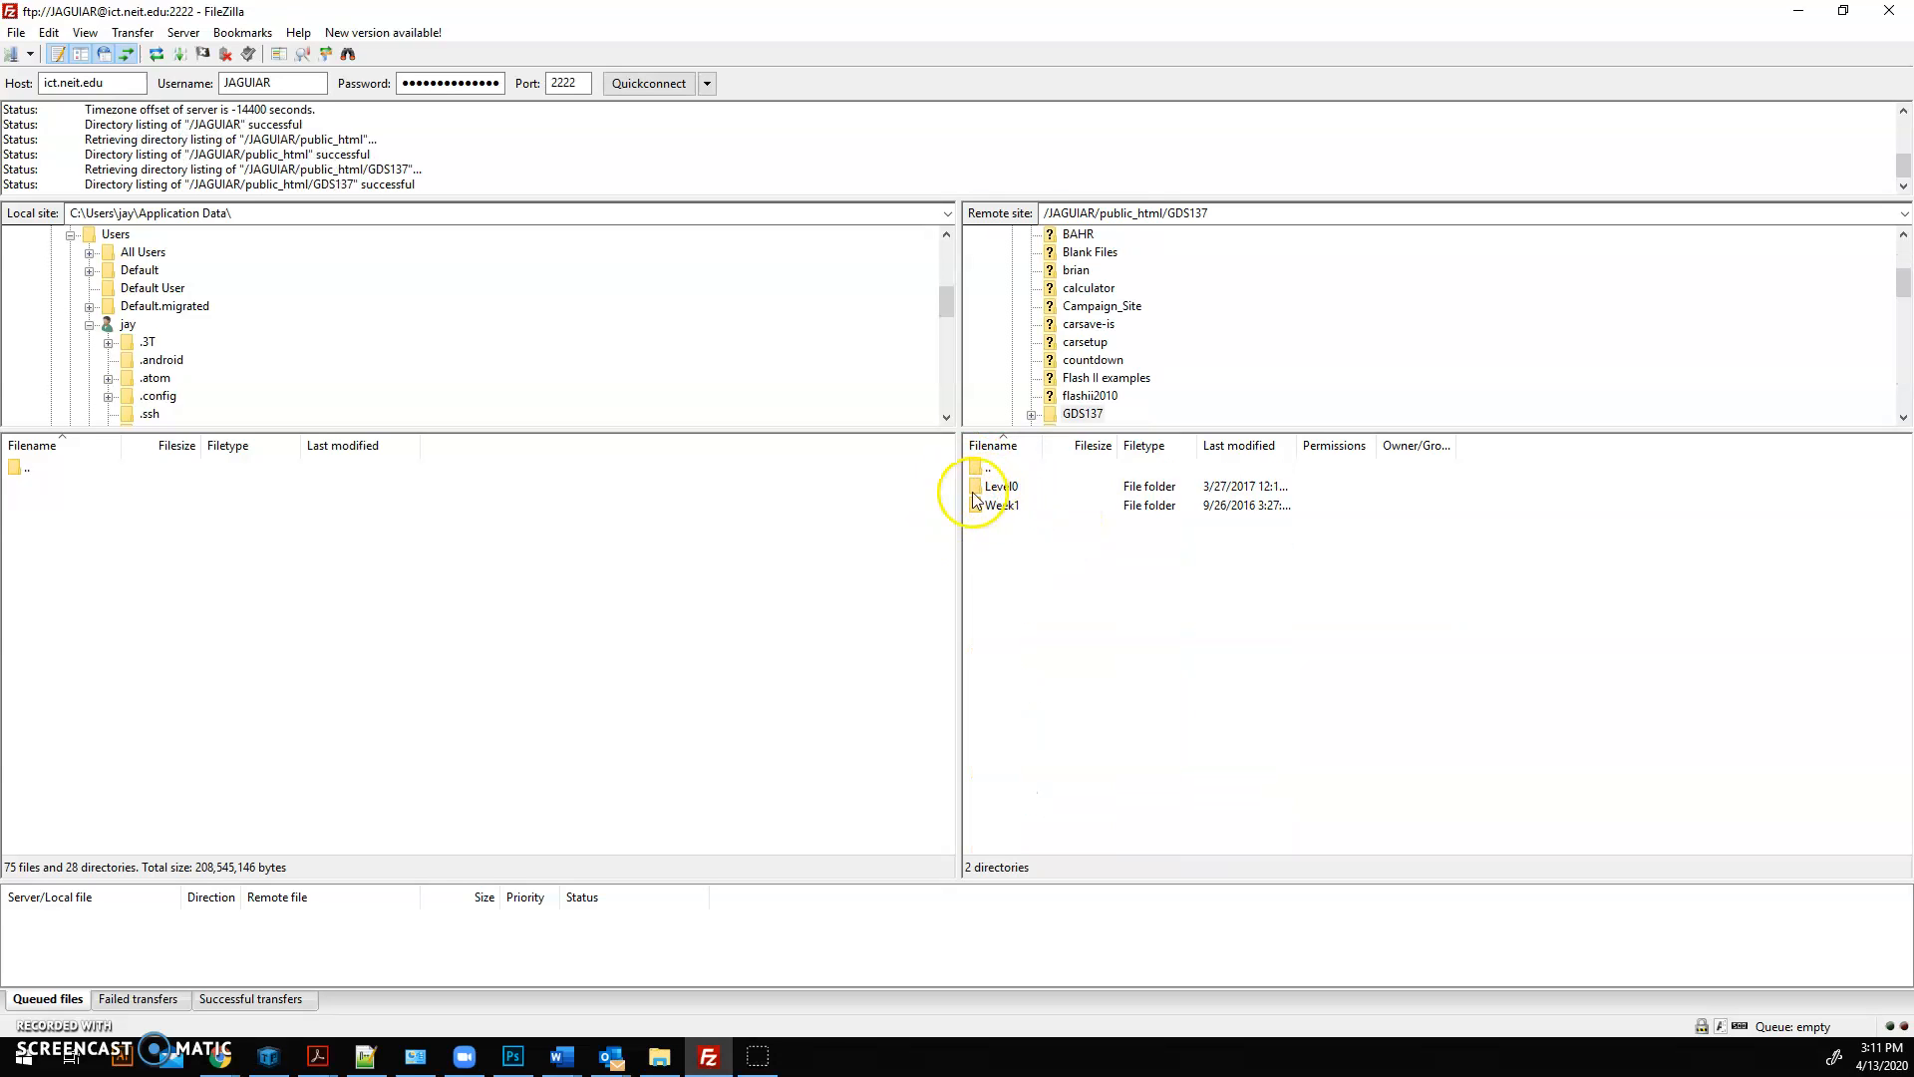
double_click(1007, 489)
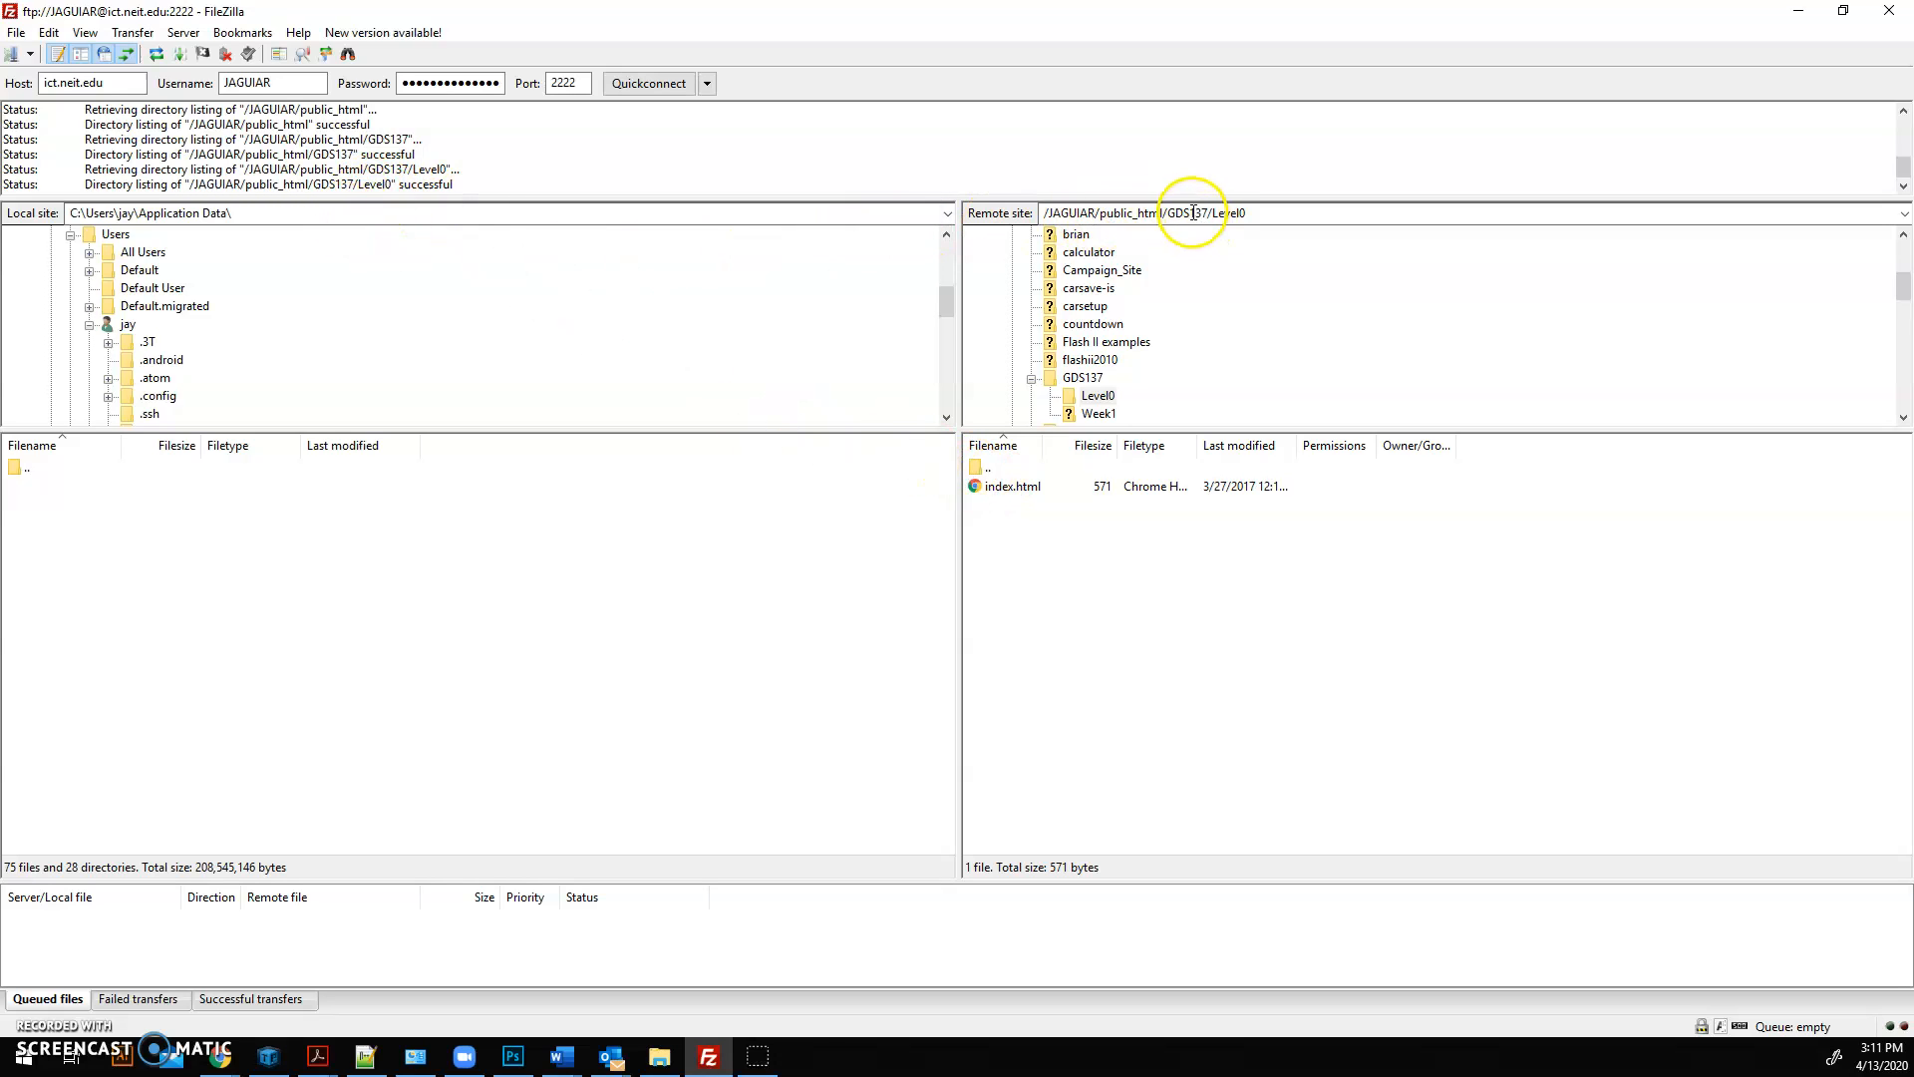
click(1087, 378)
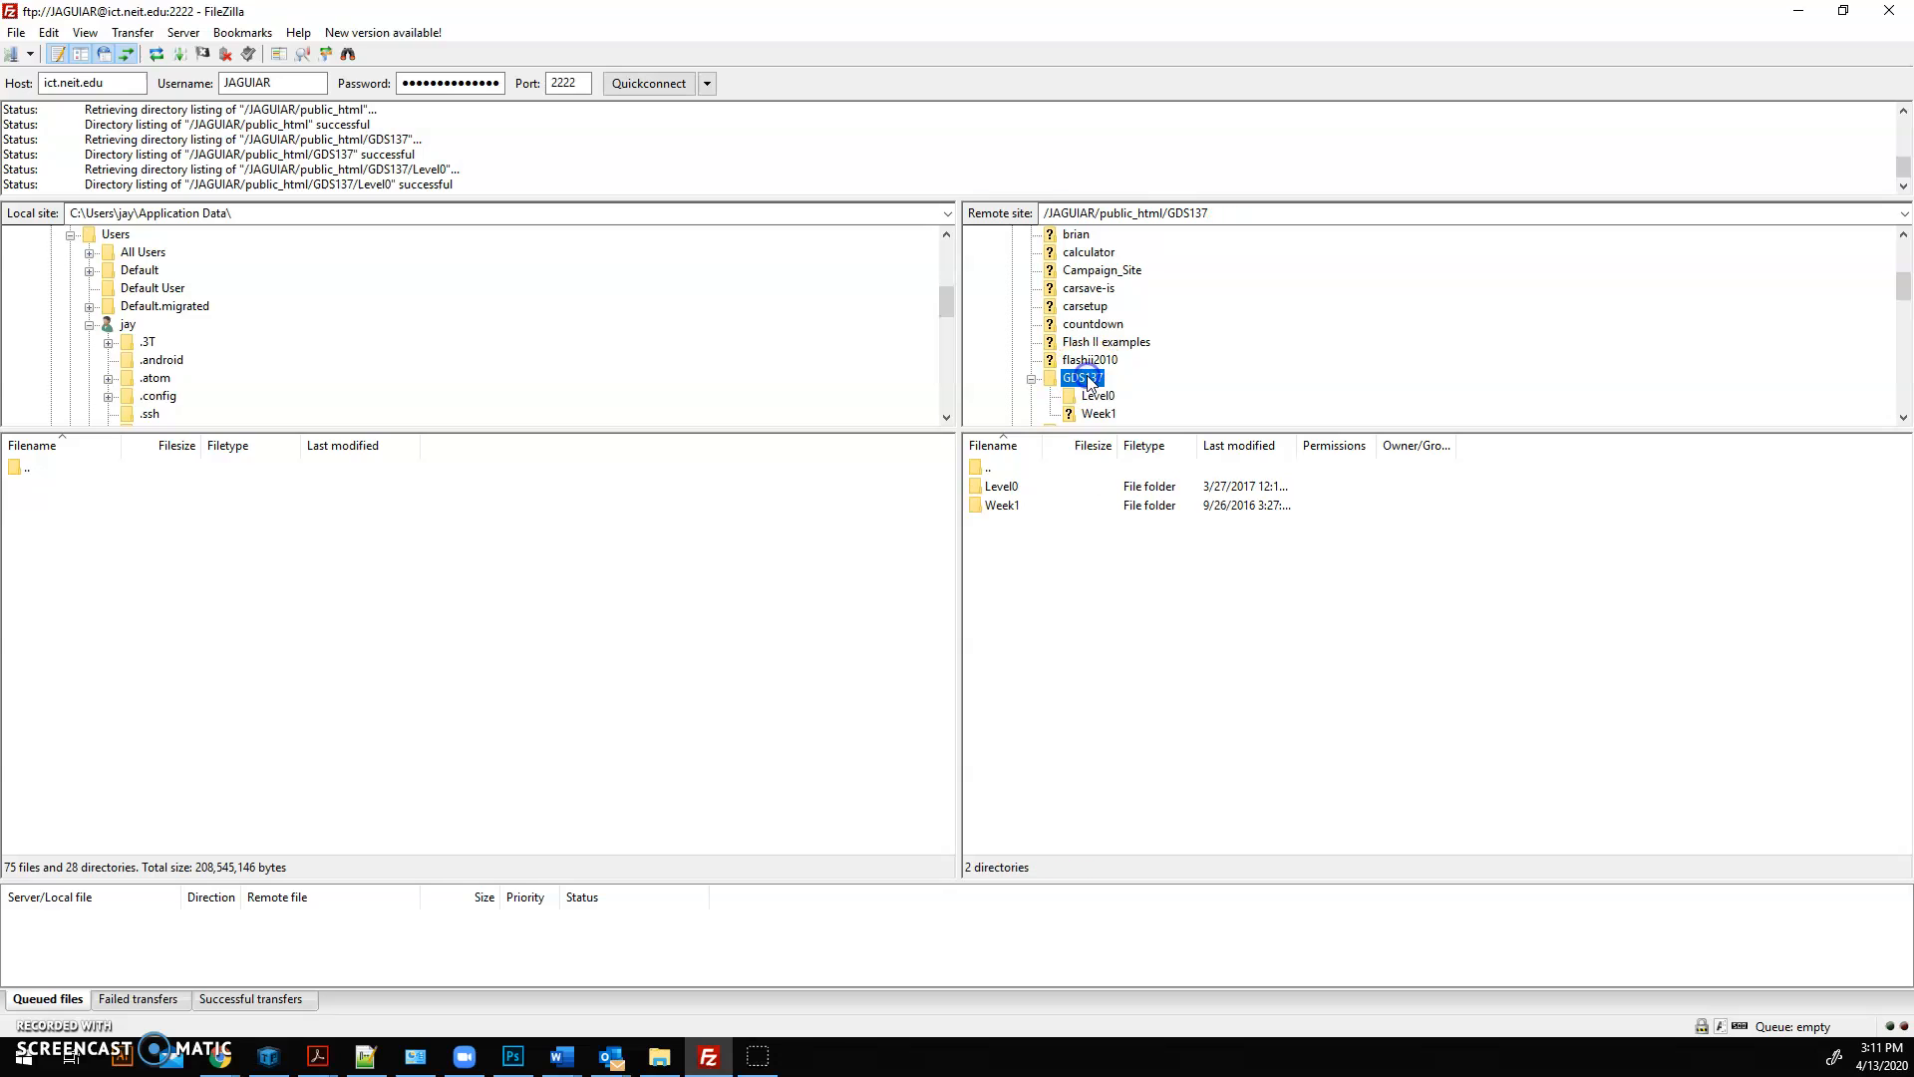
double_click(1017, 488)
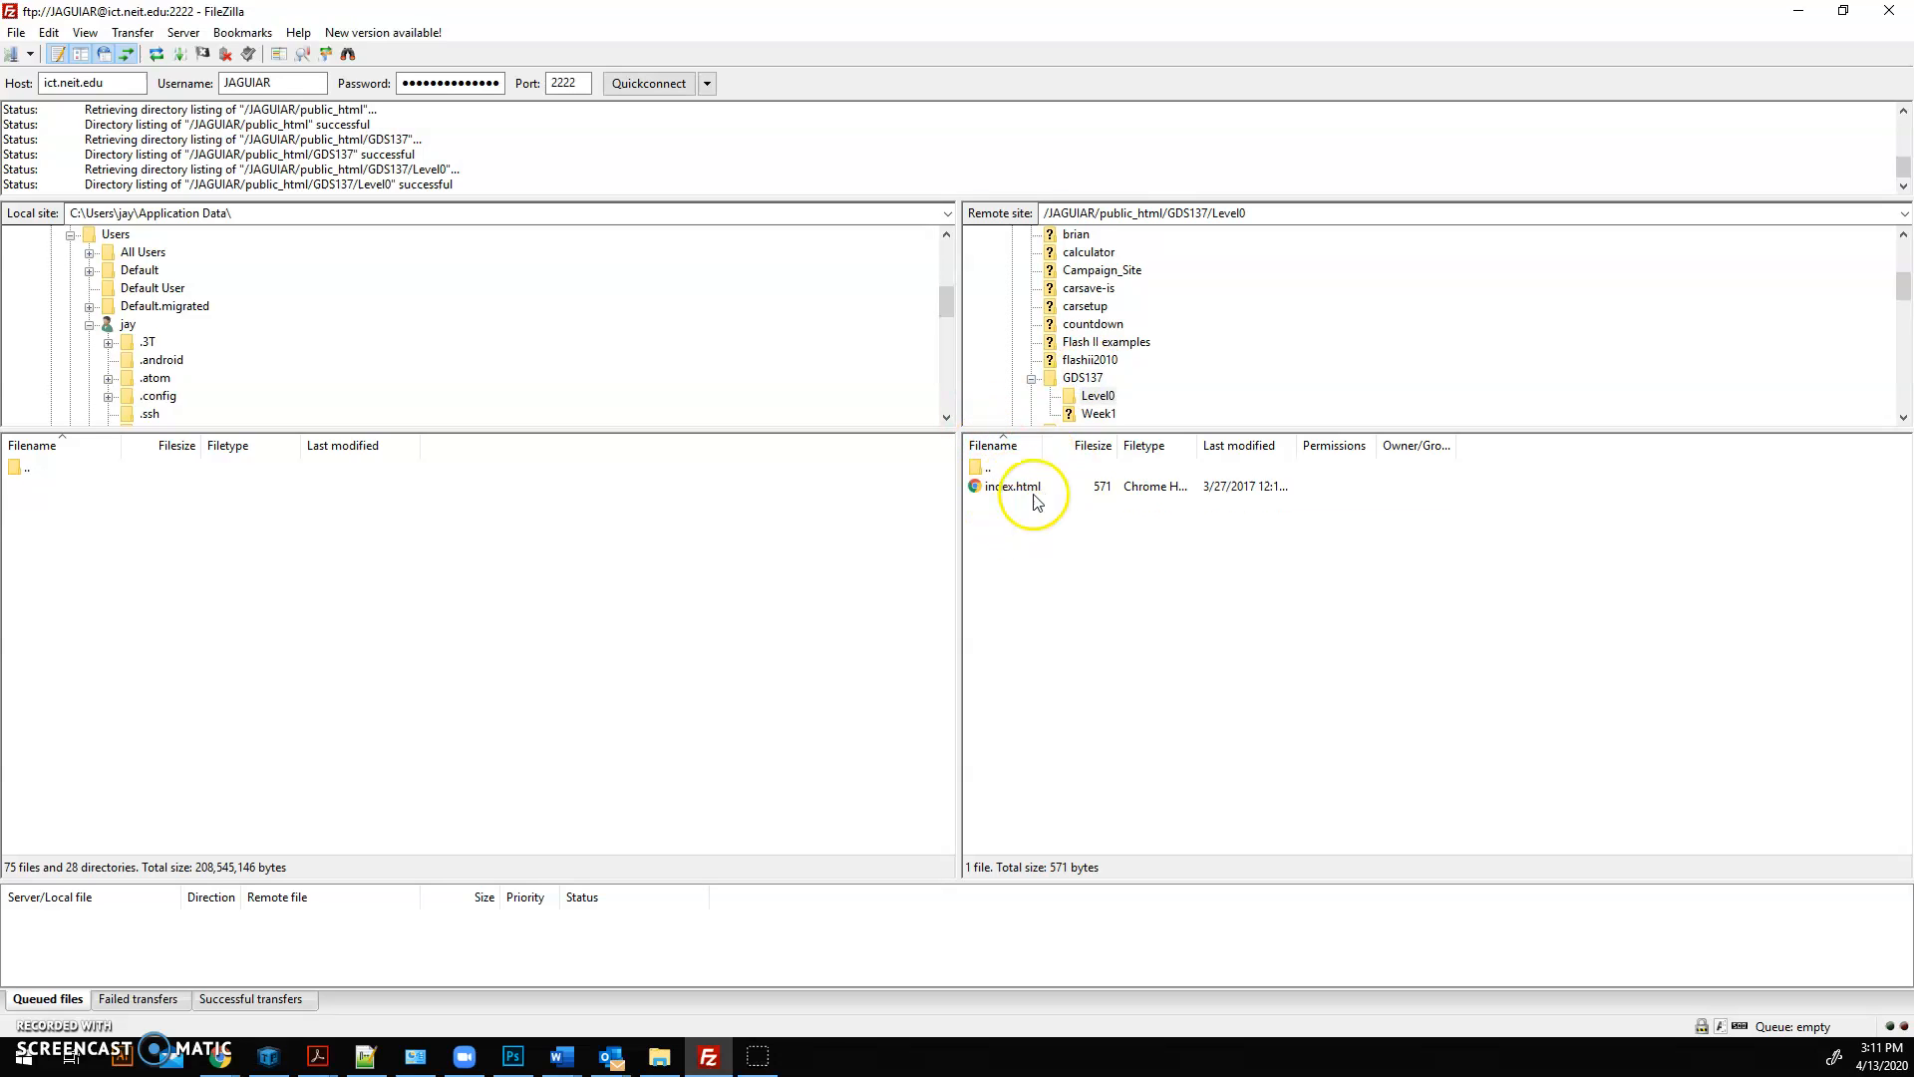
Step: Create a directory named Level0.1 inside the remote Level0 folder
right_click(1016, 517)
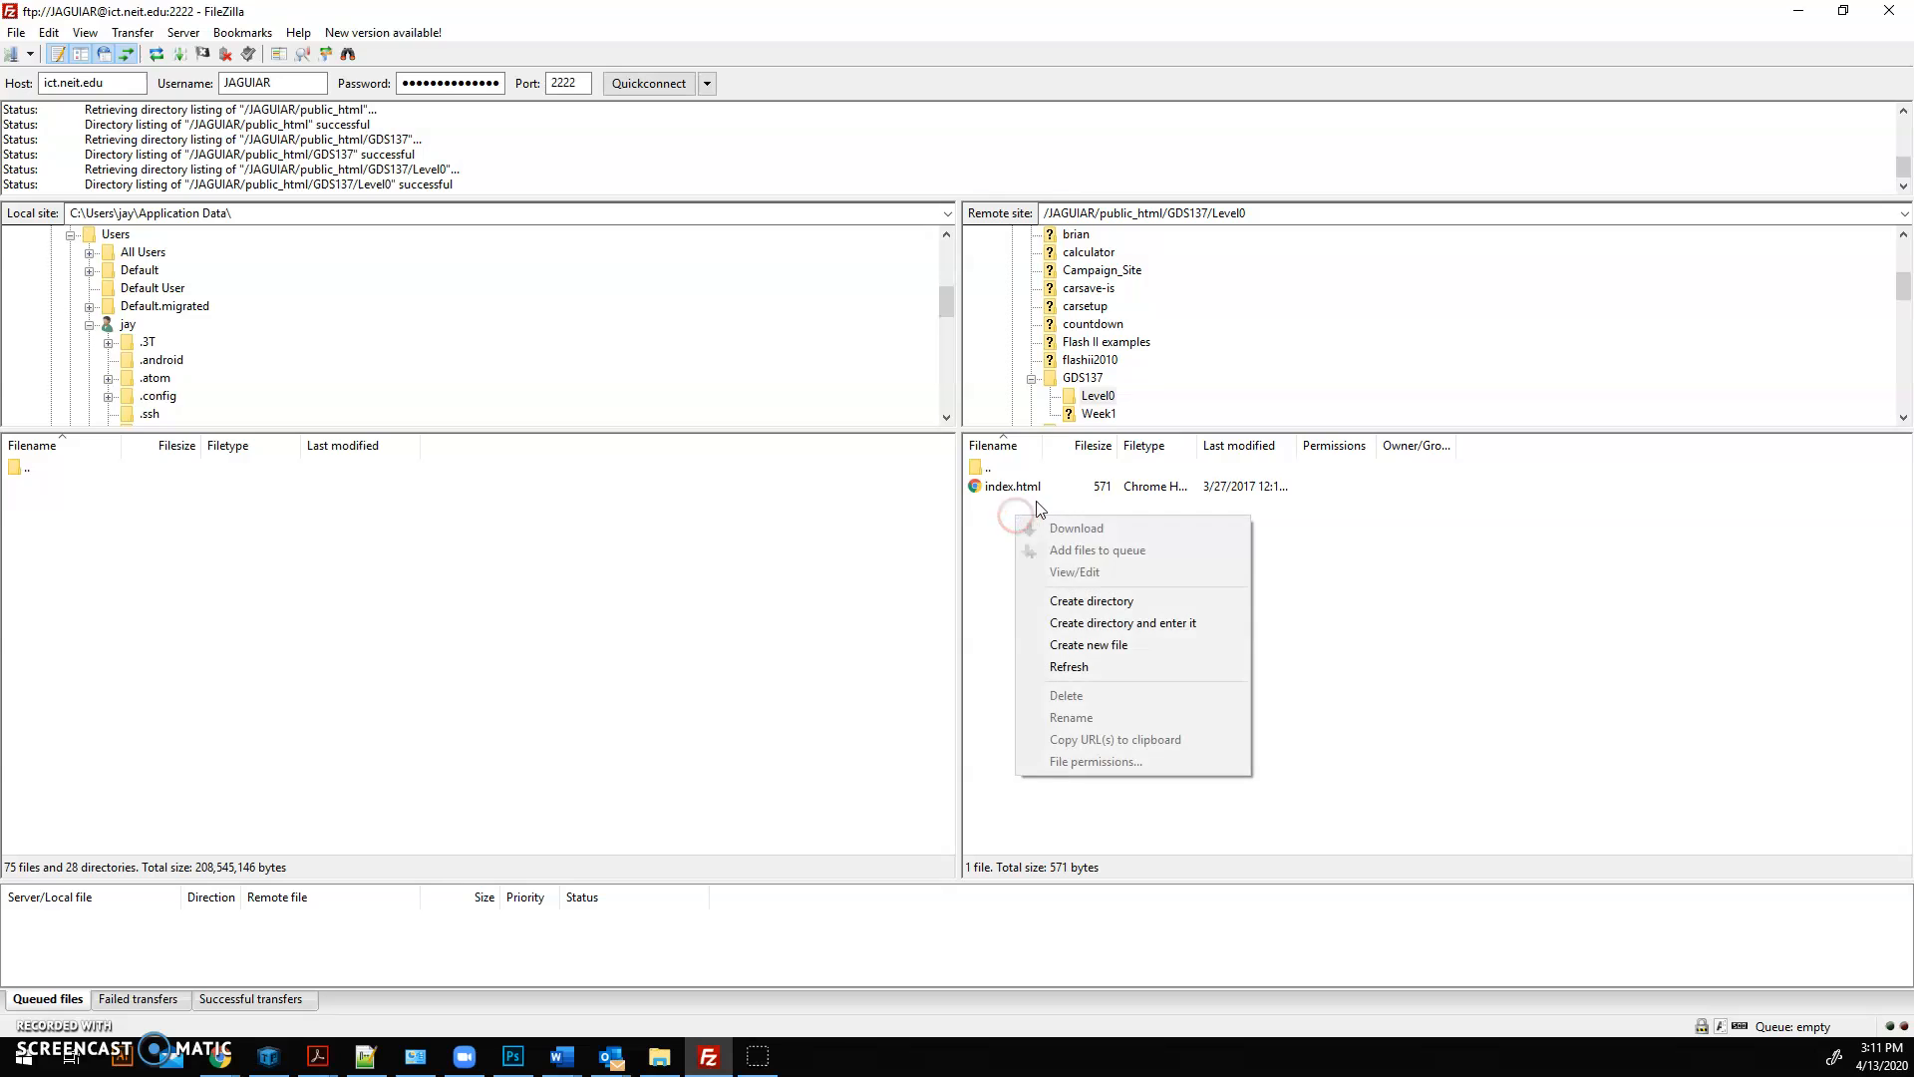
click(1085, 602)
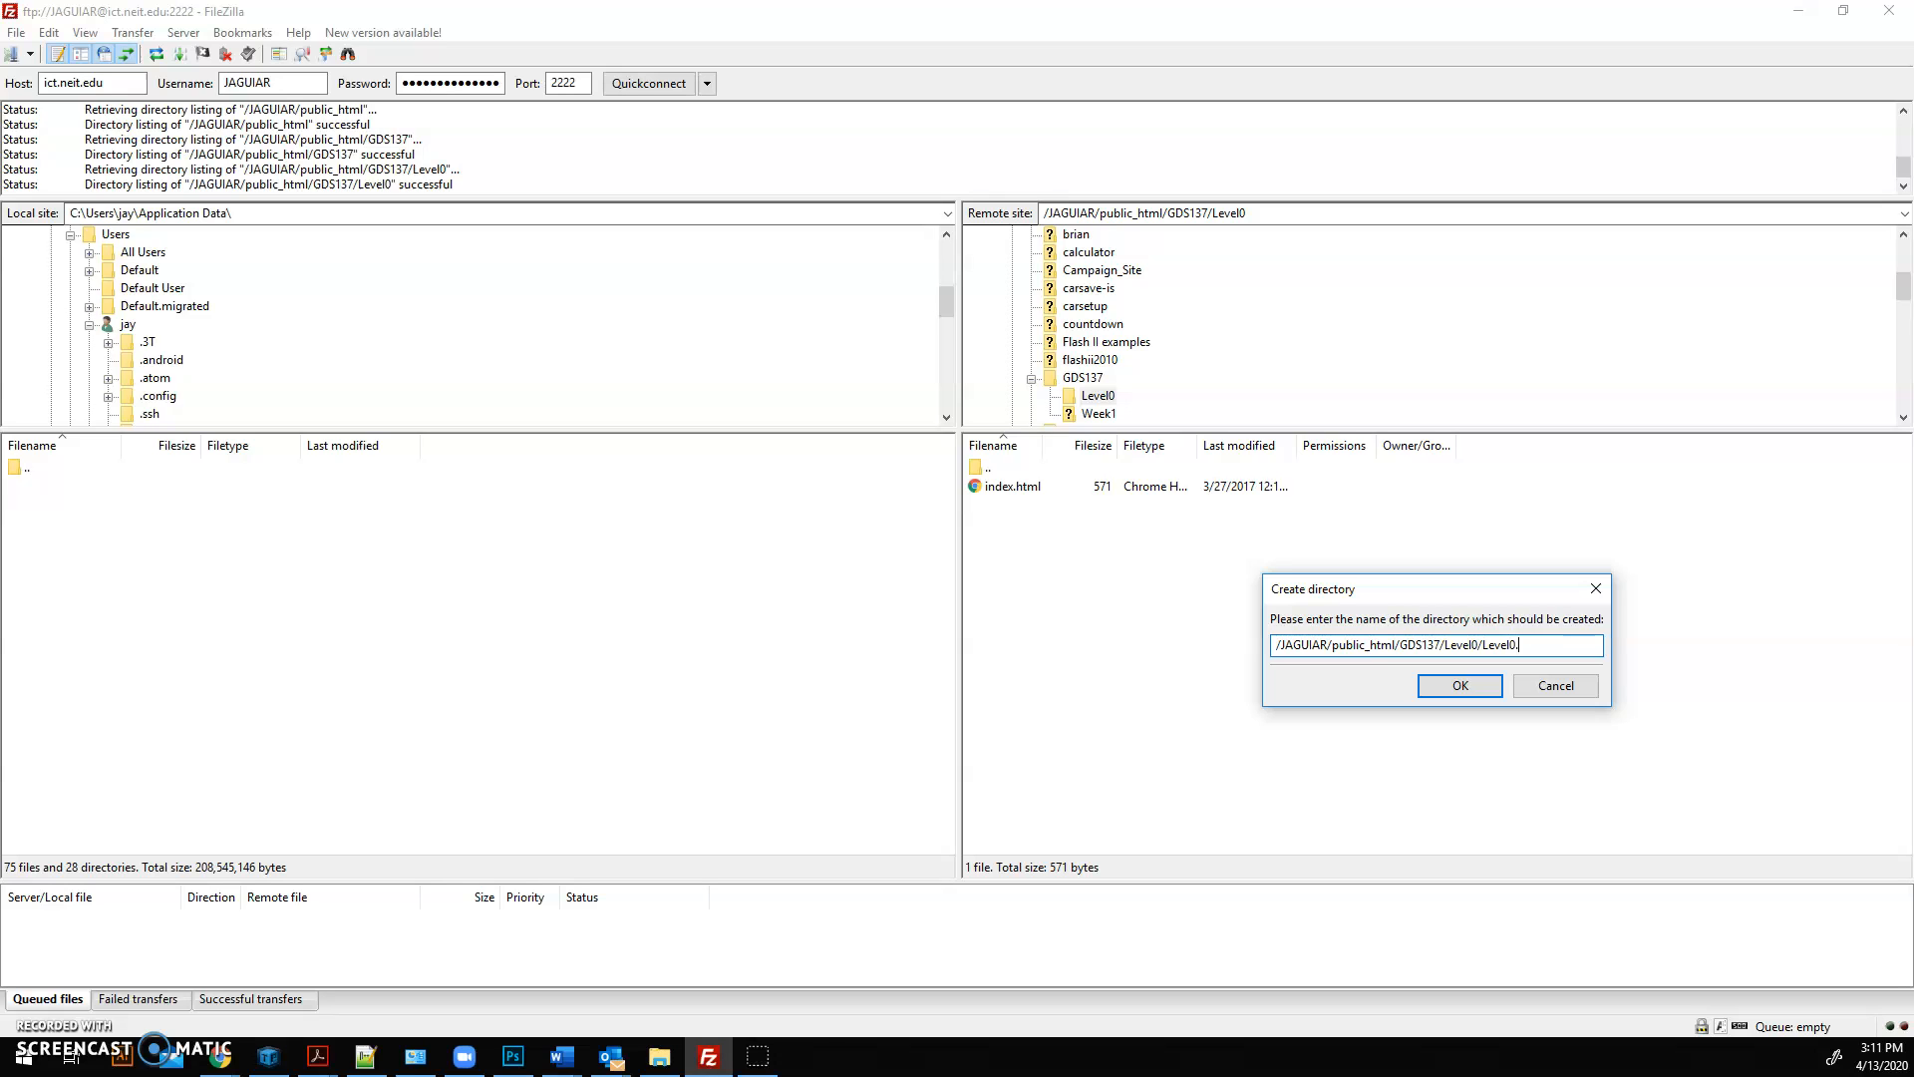
click(1485, 691)
Step: Move the remote index.html file into the Level0.1 folder and open that folder
drag(1003, 505, 1000, 491)
double_click(1009, 486)
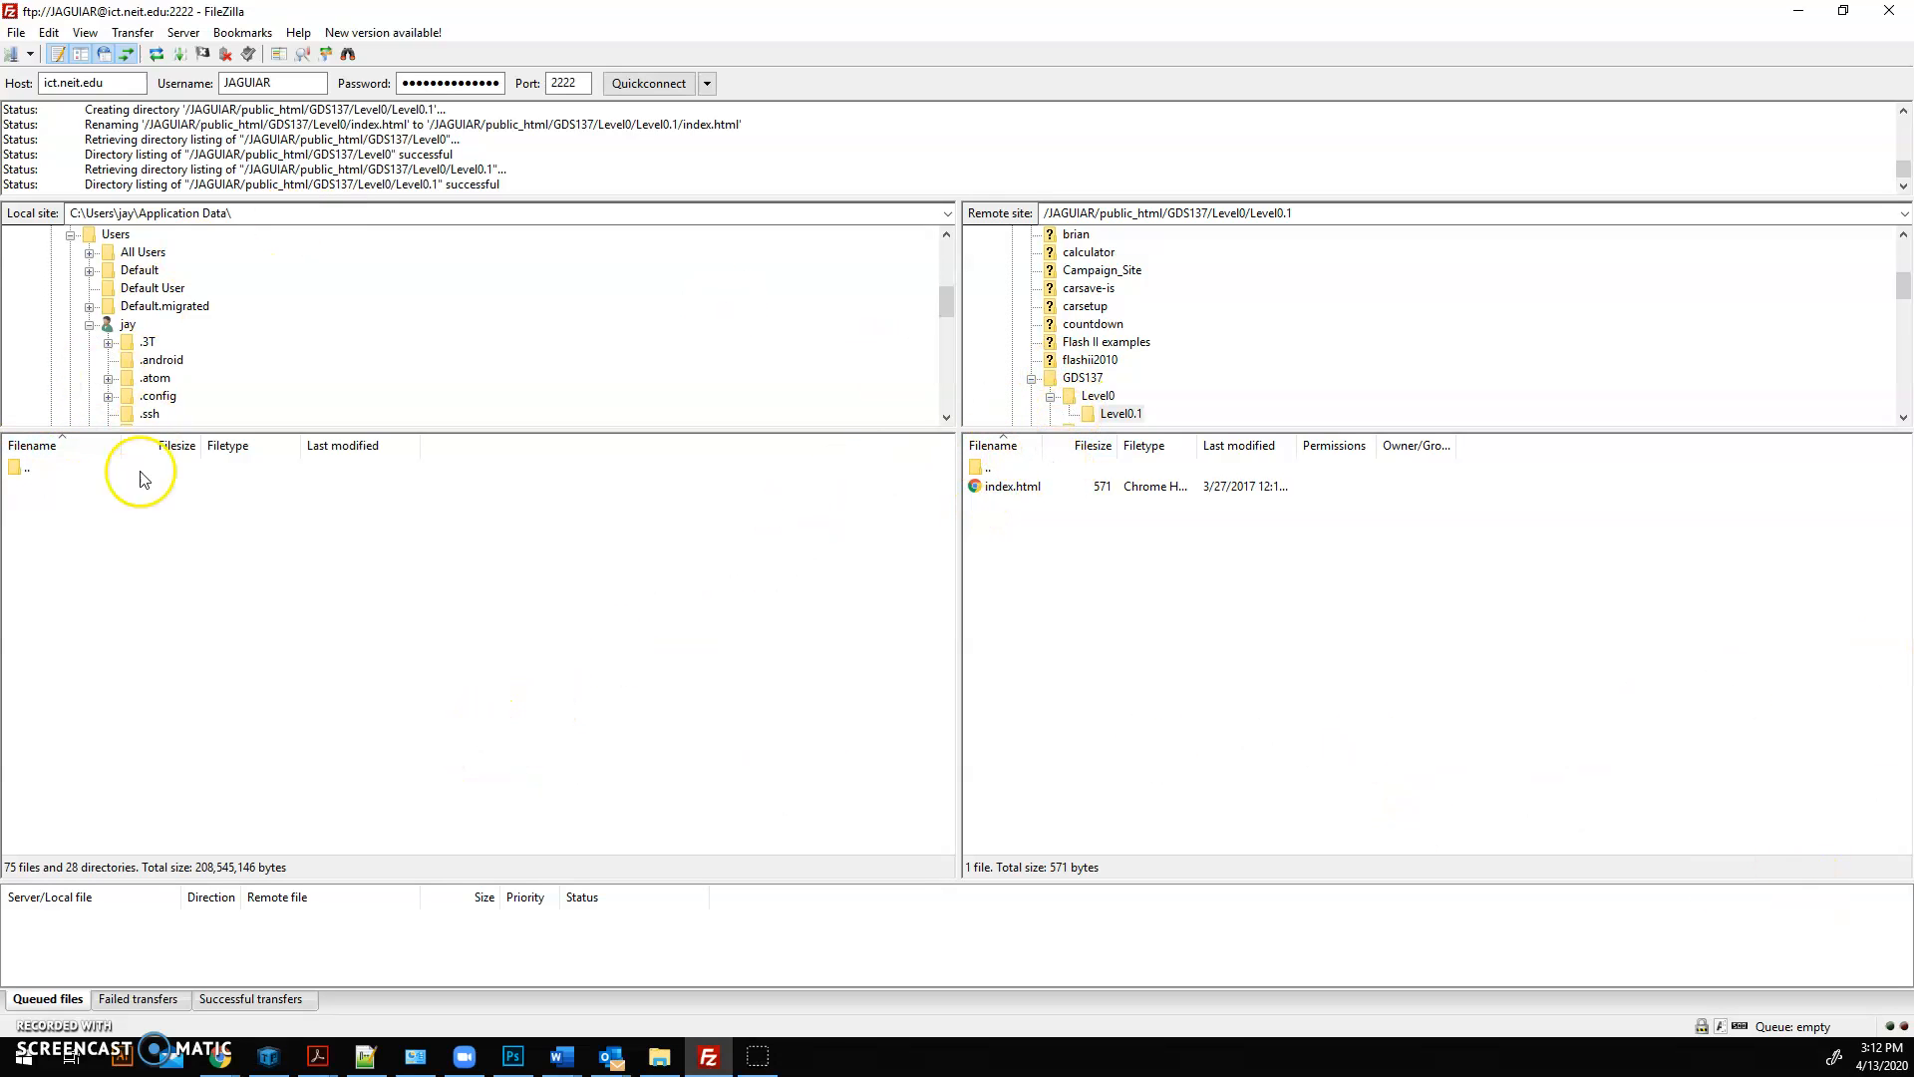
Step: Navigate the local site from the C: drive through Users and the personal profile folder to the Desktop folder
scroll(155, 304, up, 6)
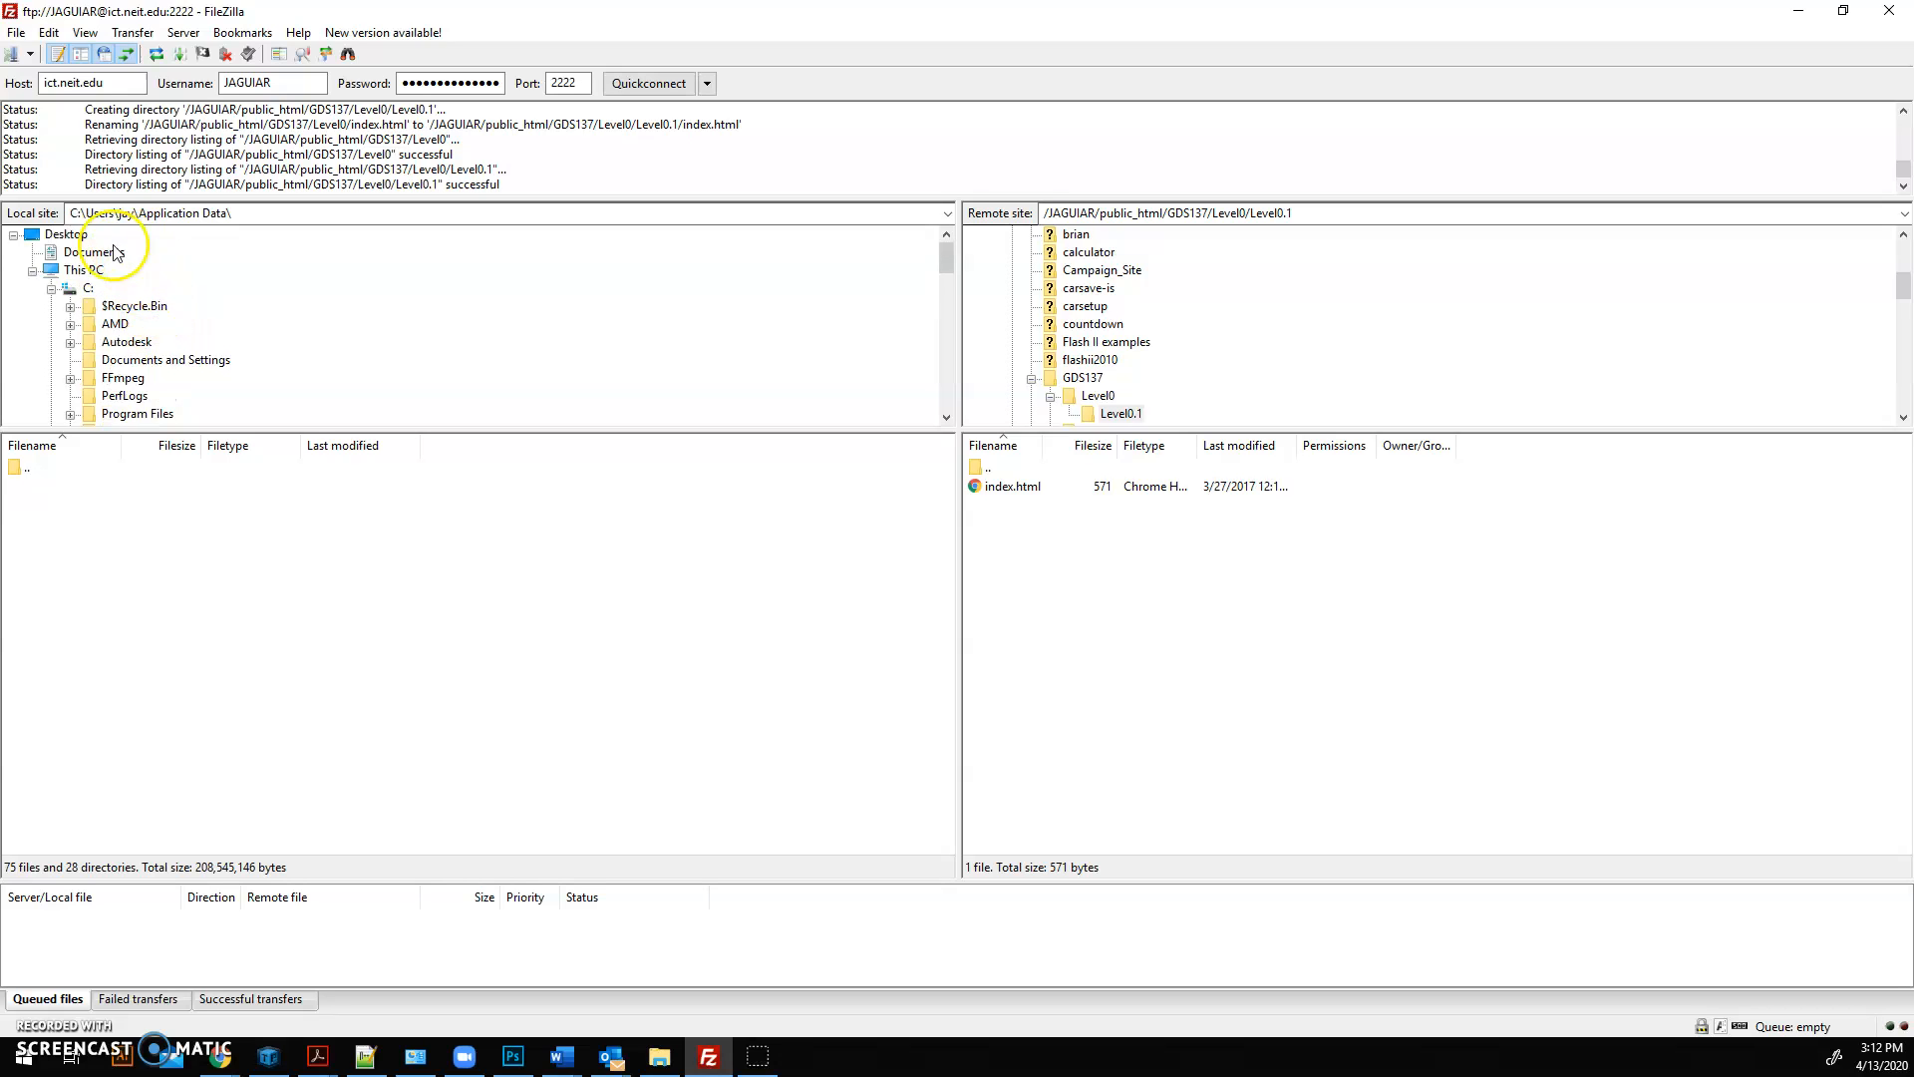
click(50, 289)
click(50, 290)
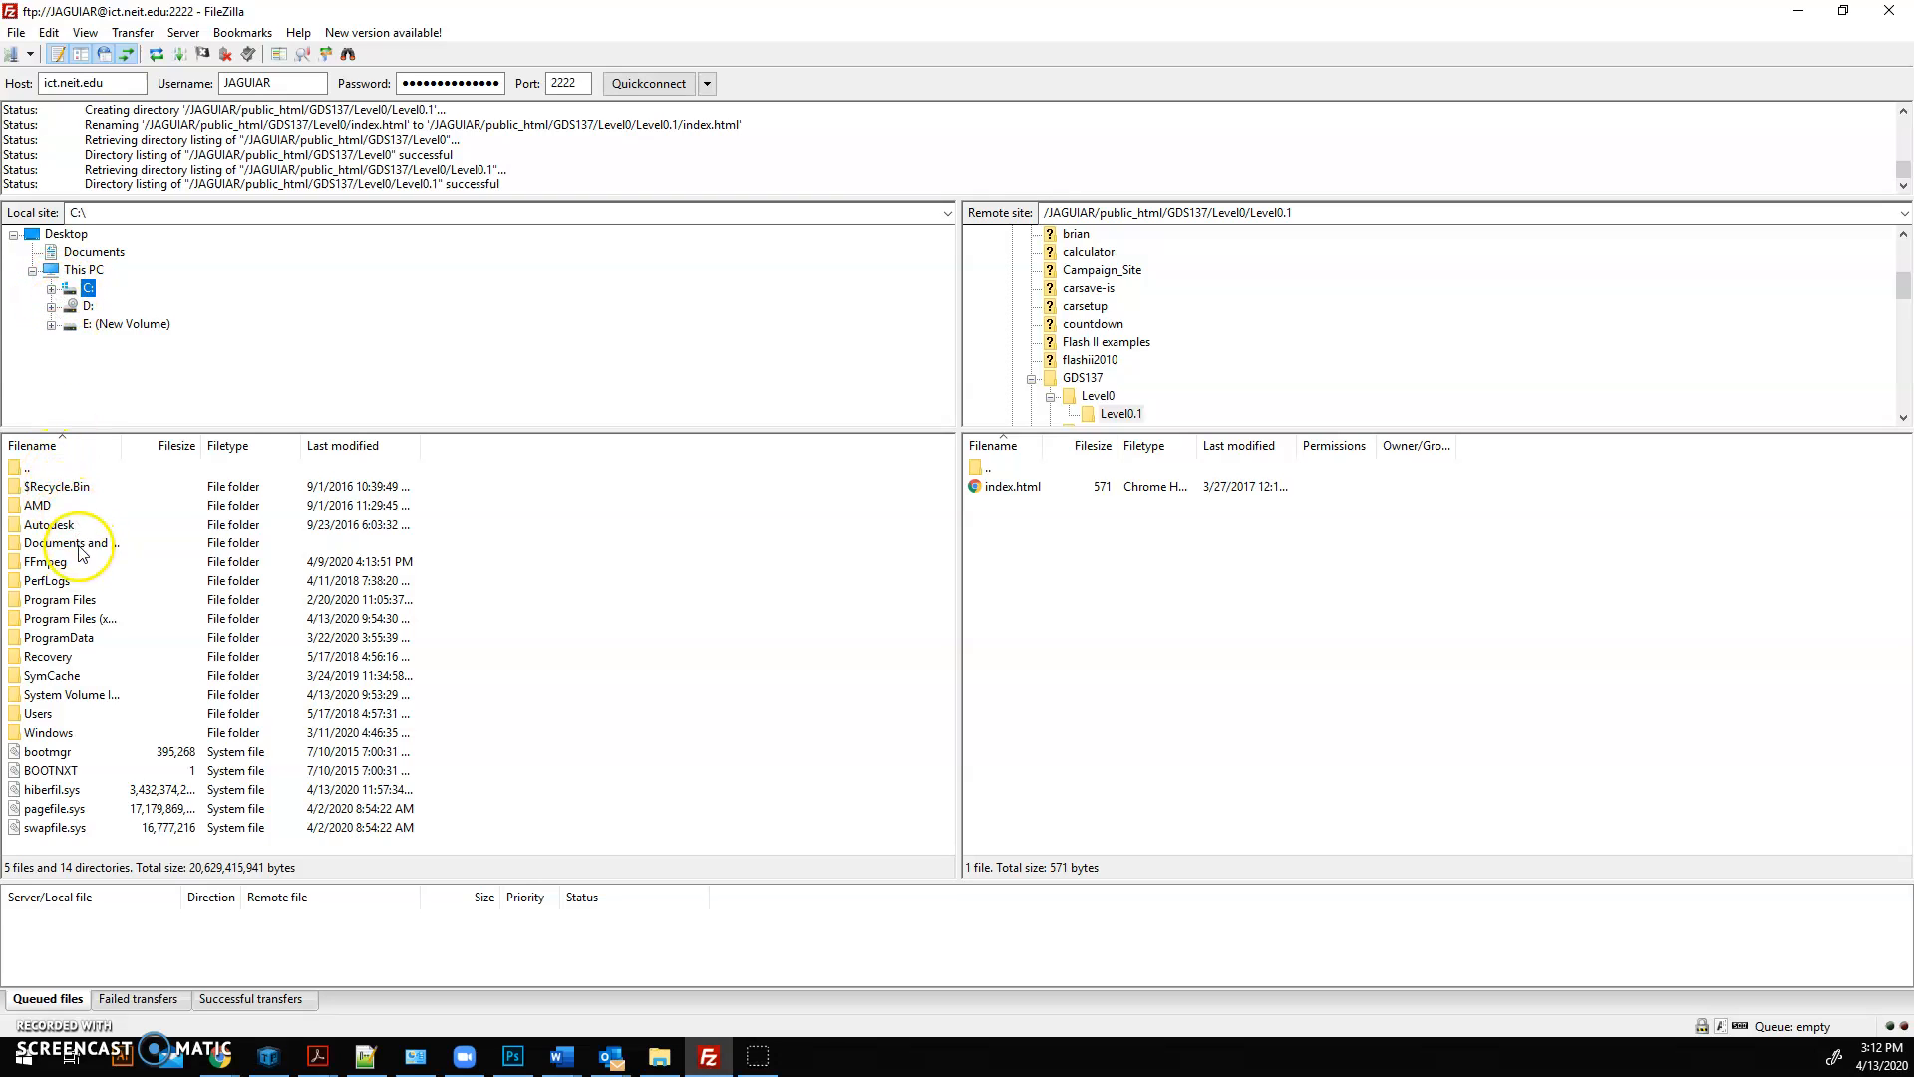
click(44, 715)
double_click(44, 715)
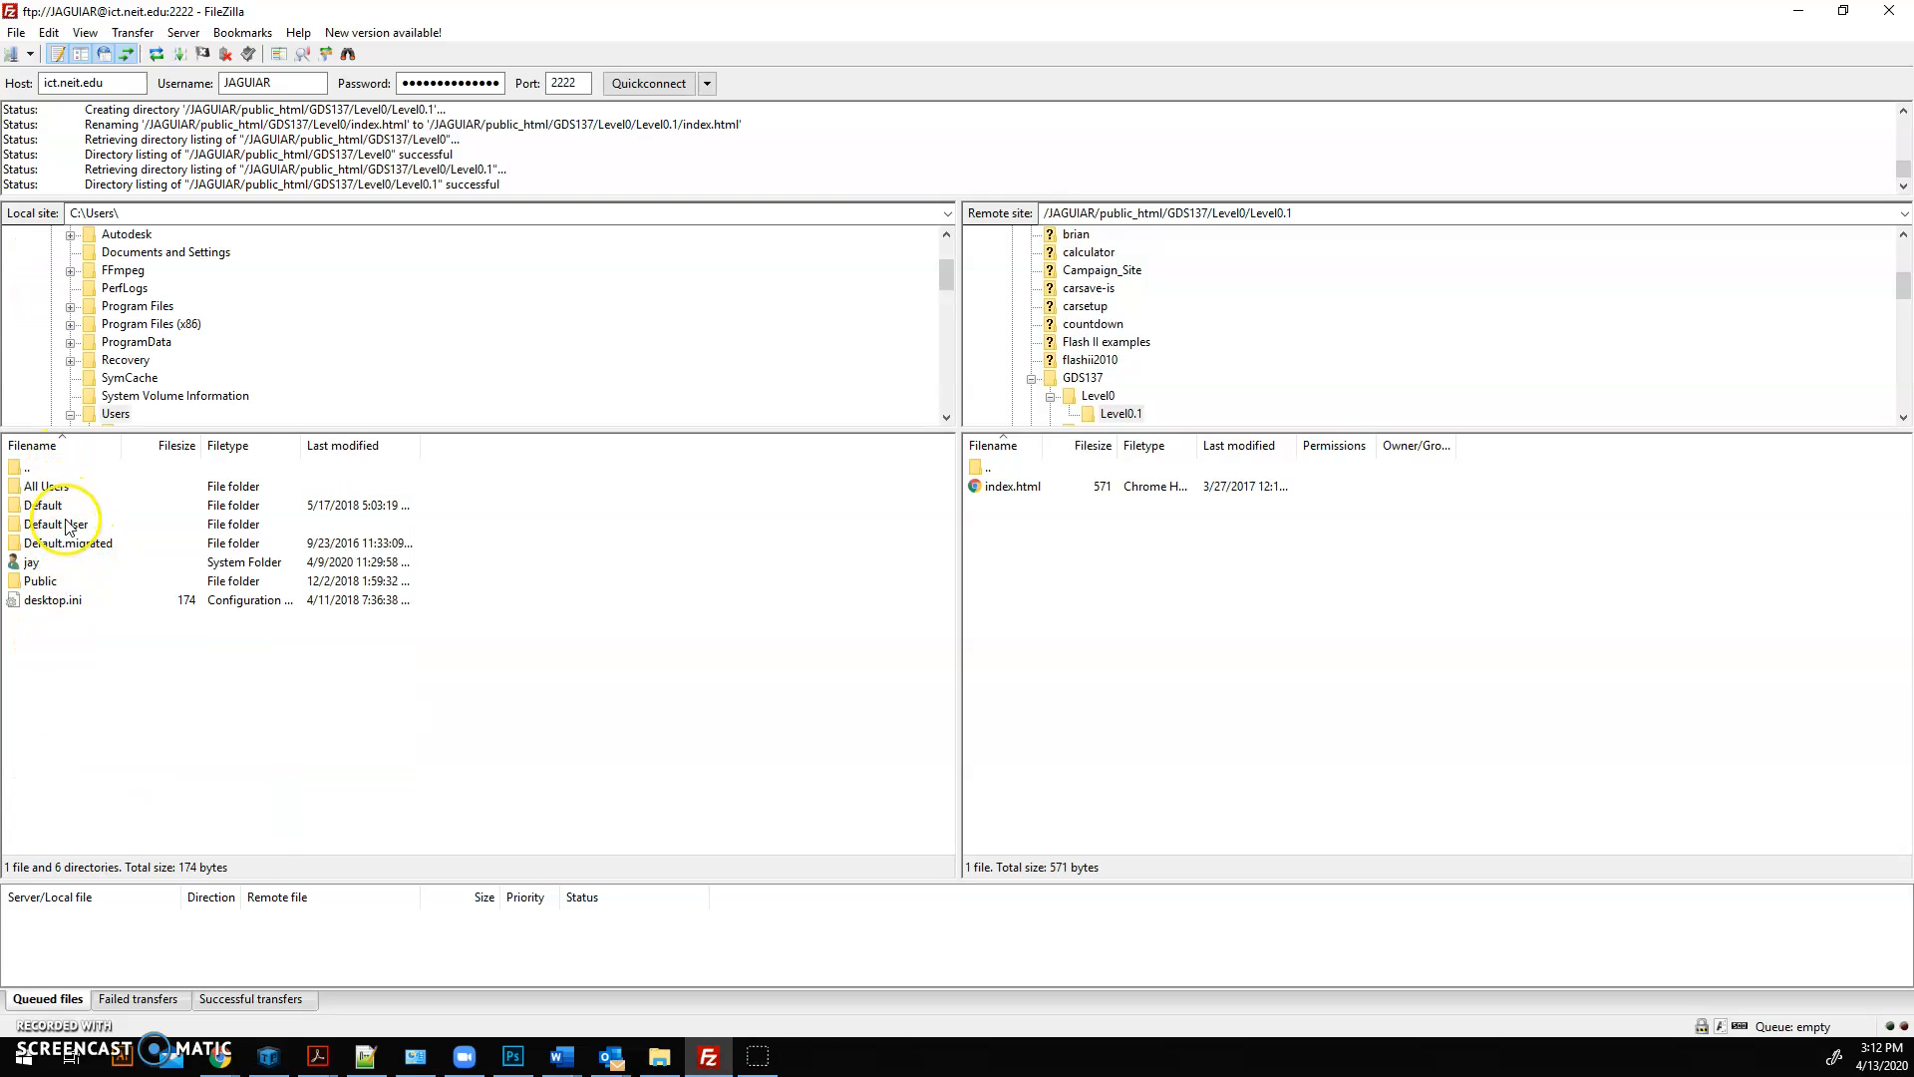
double_click(38, 563)
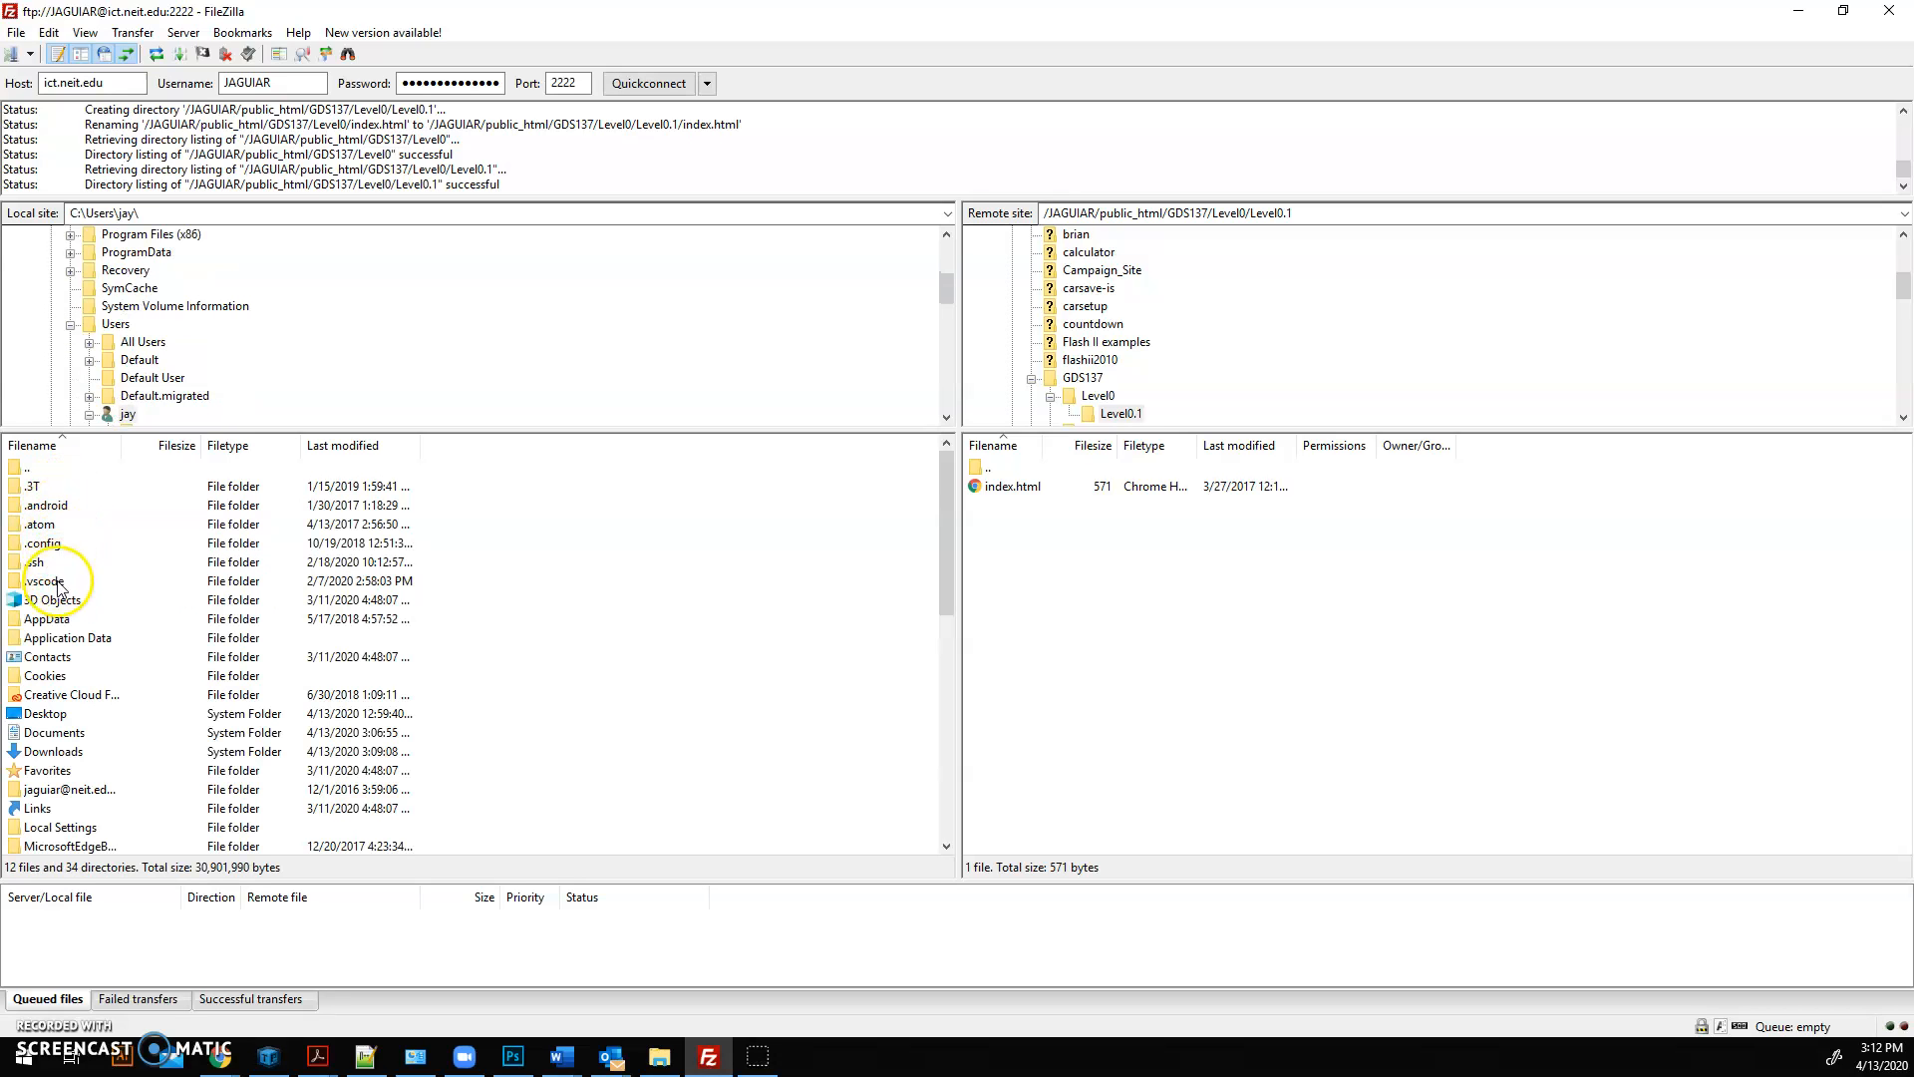
double_click(44, 714)
scroll(87, 681, down, 9)
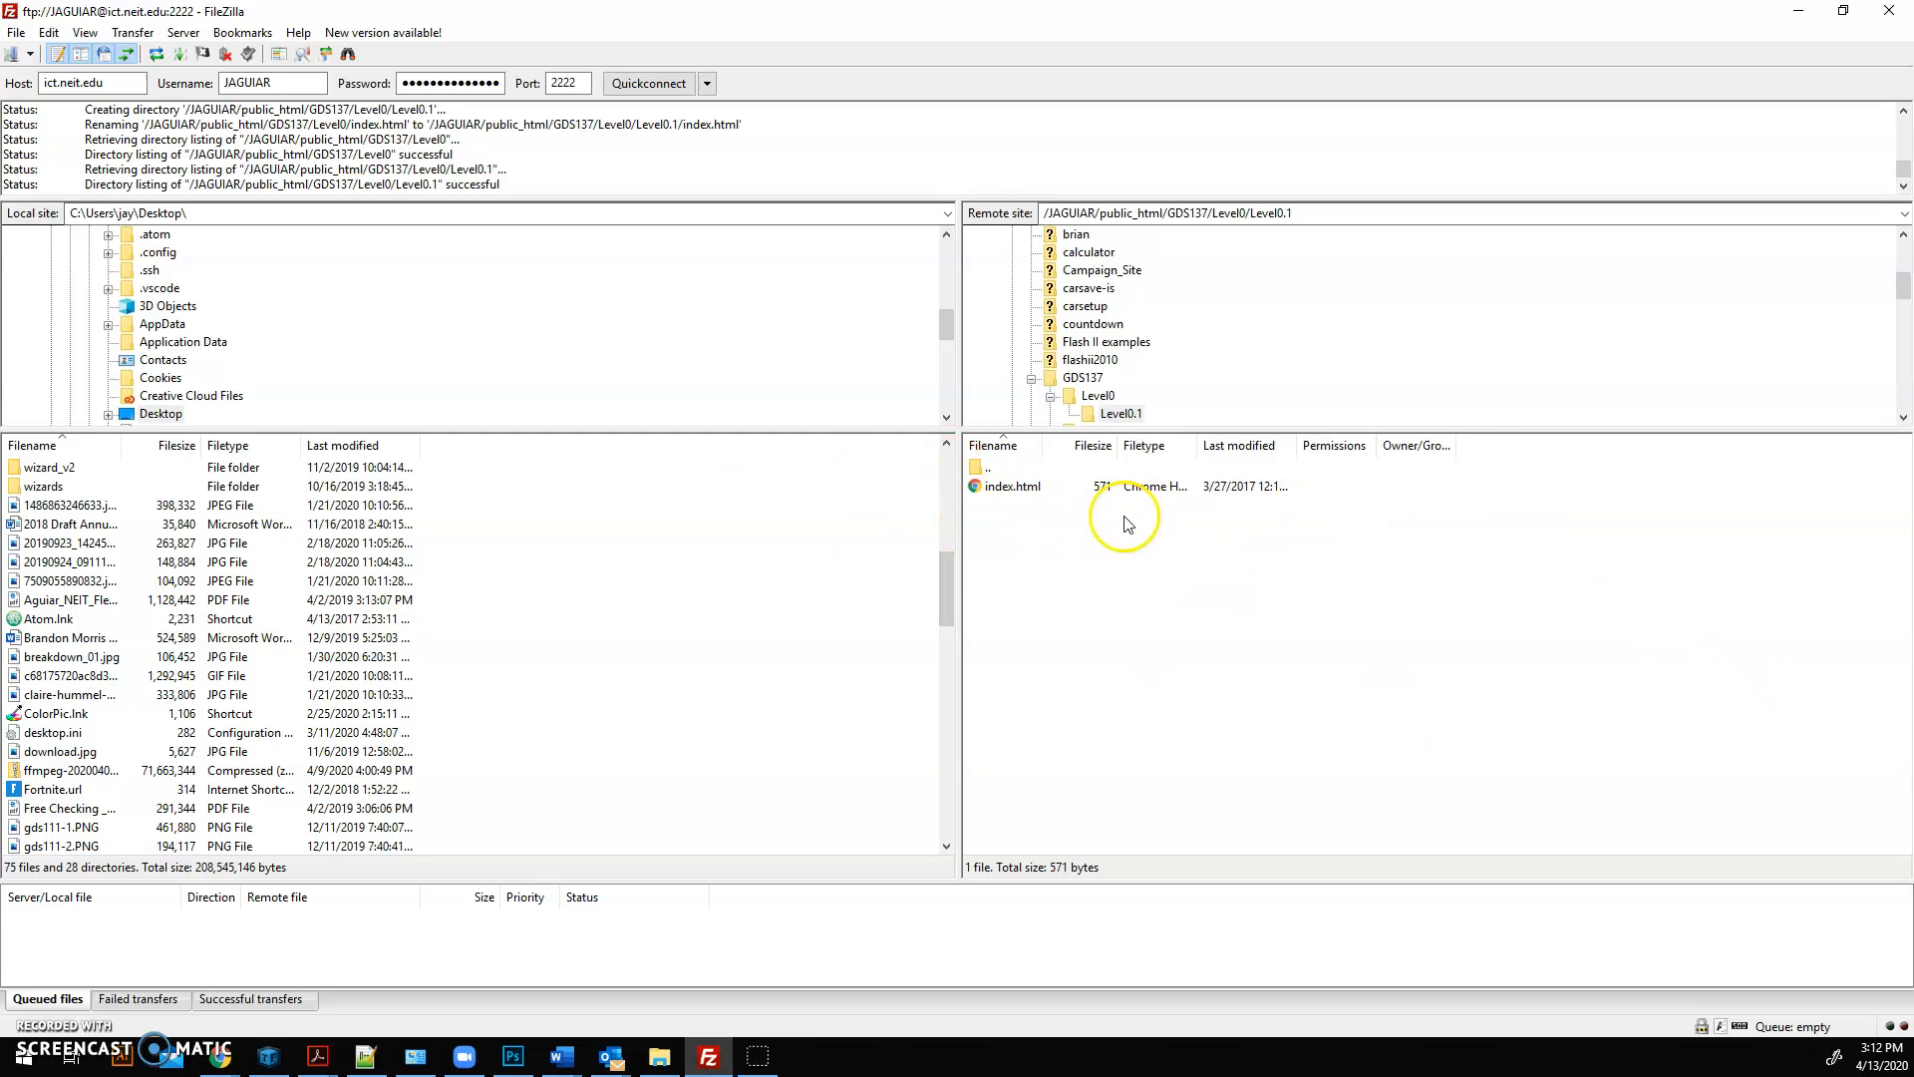
Step: Shrink the FileZilla window, upload software.png from the Windows desktop into the remote Level0.1 folder, and maximize the window again
click(1846, 14)
click(1800, 14)
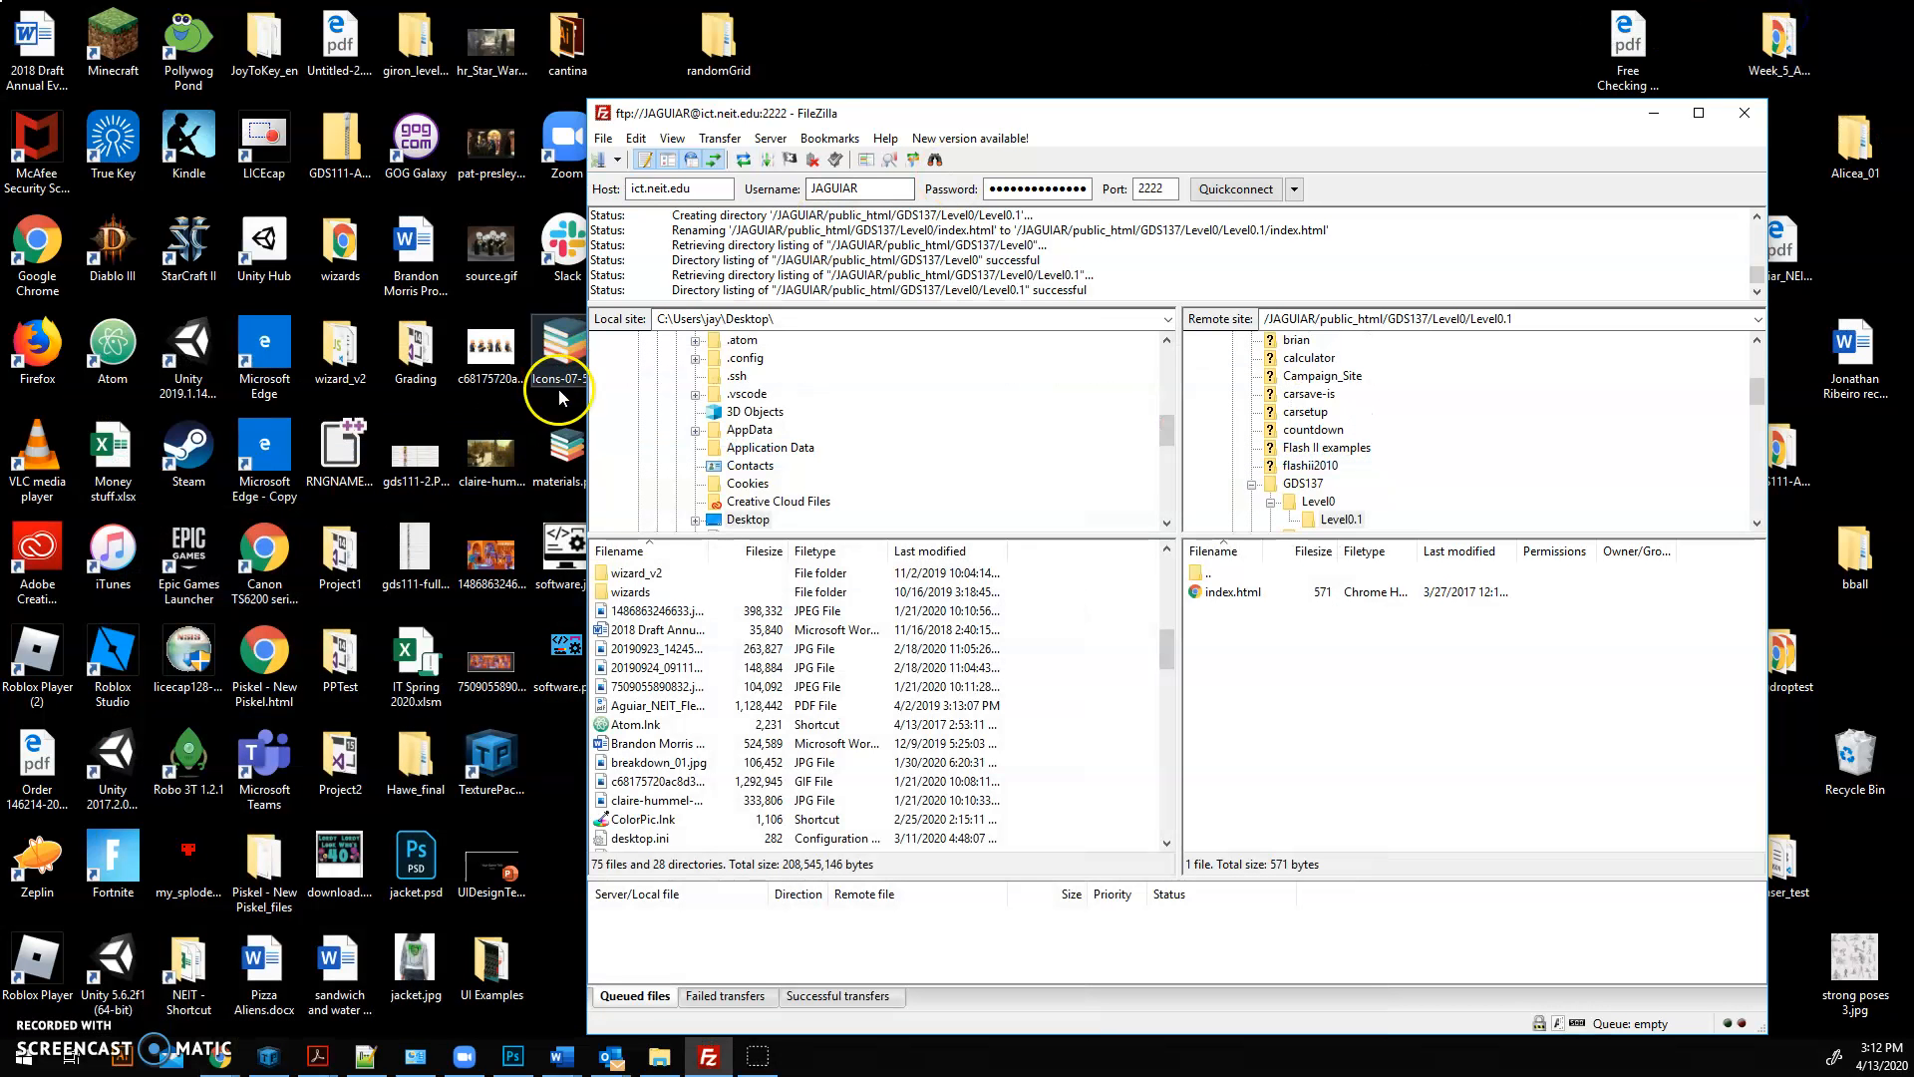
drag(570, 653, 1252, 643)
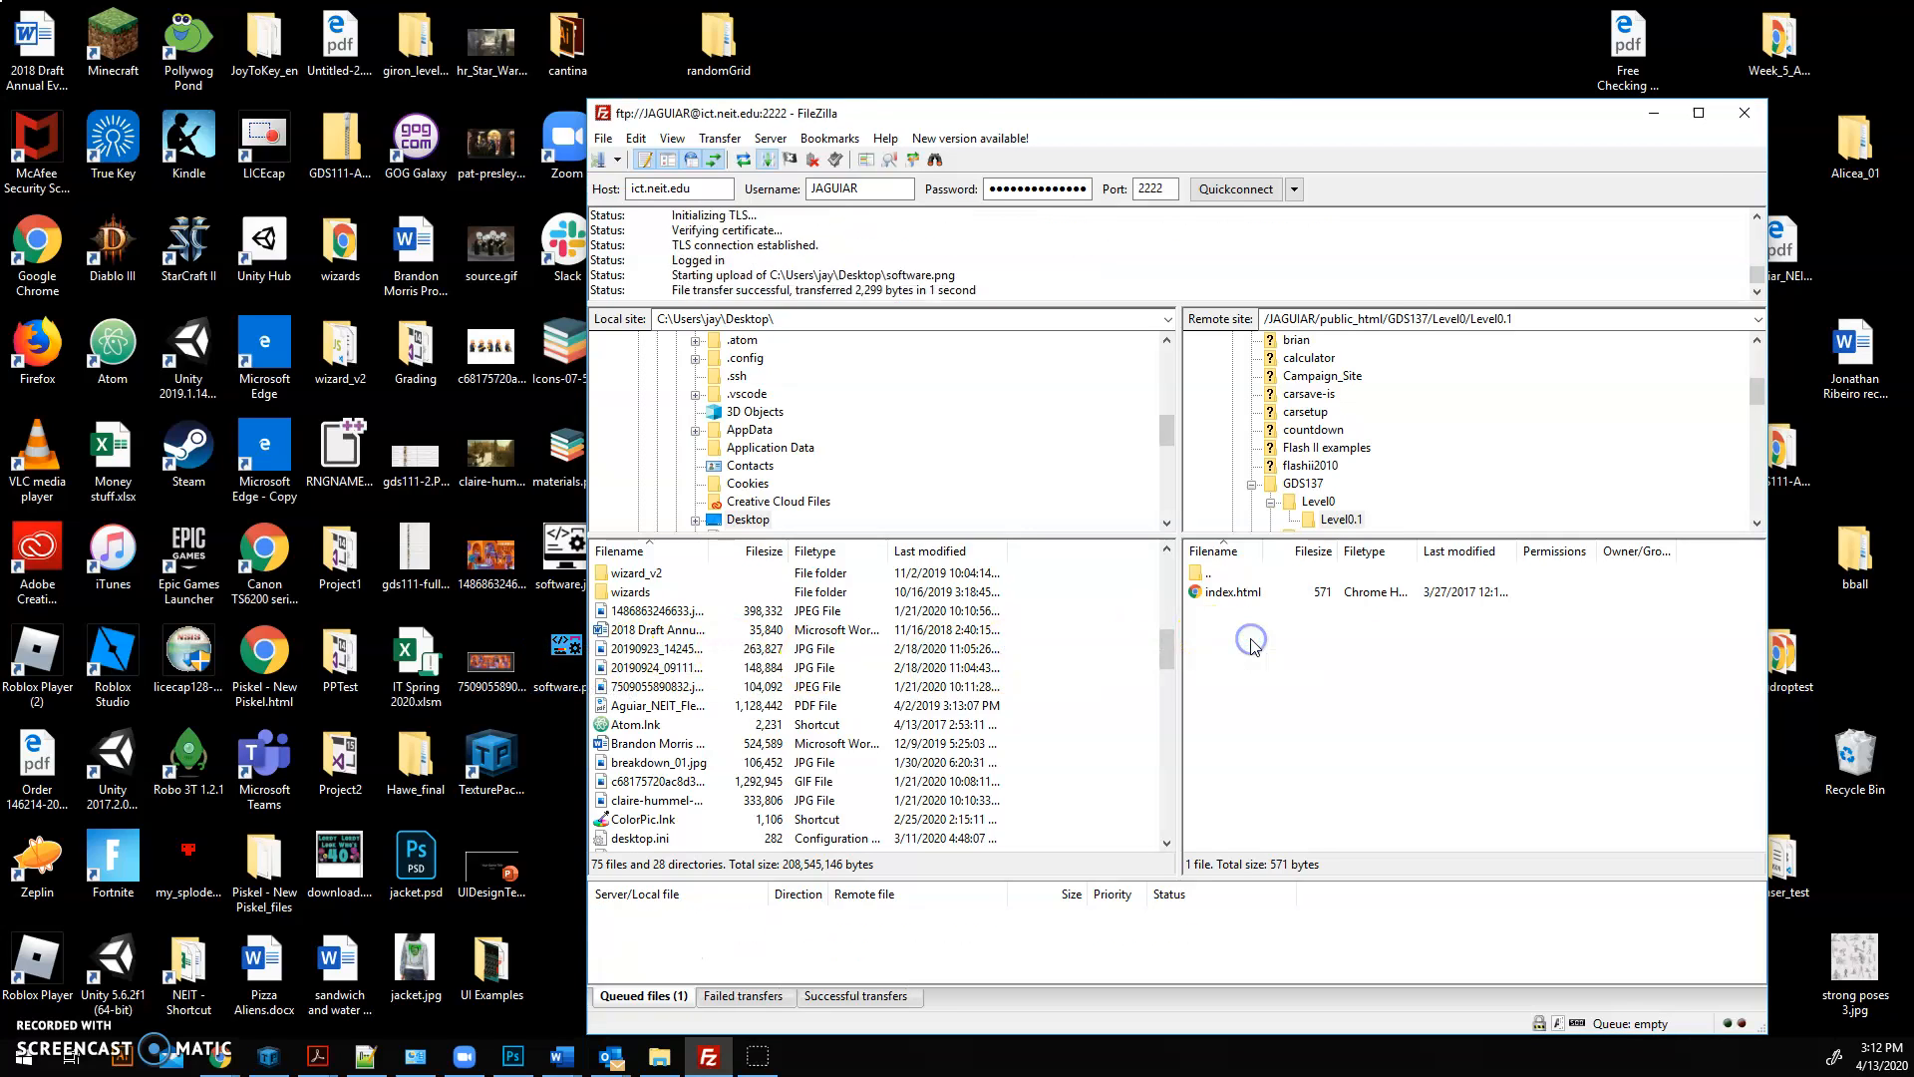
click(1262, 615)
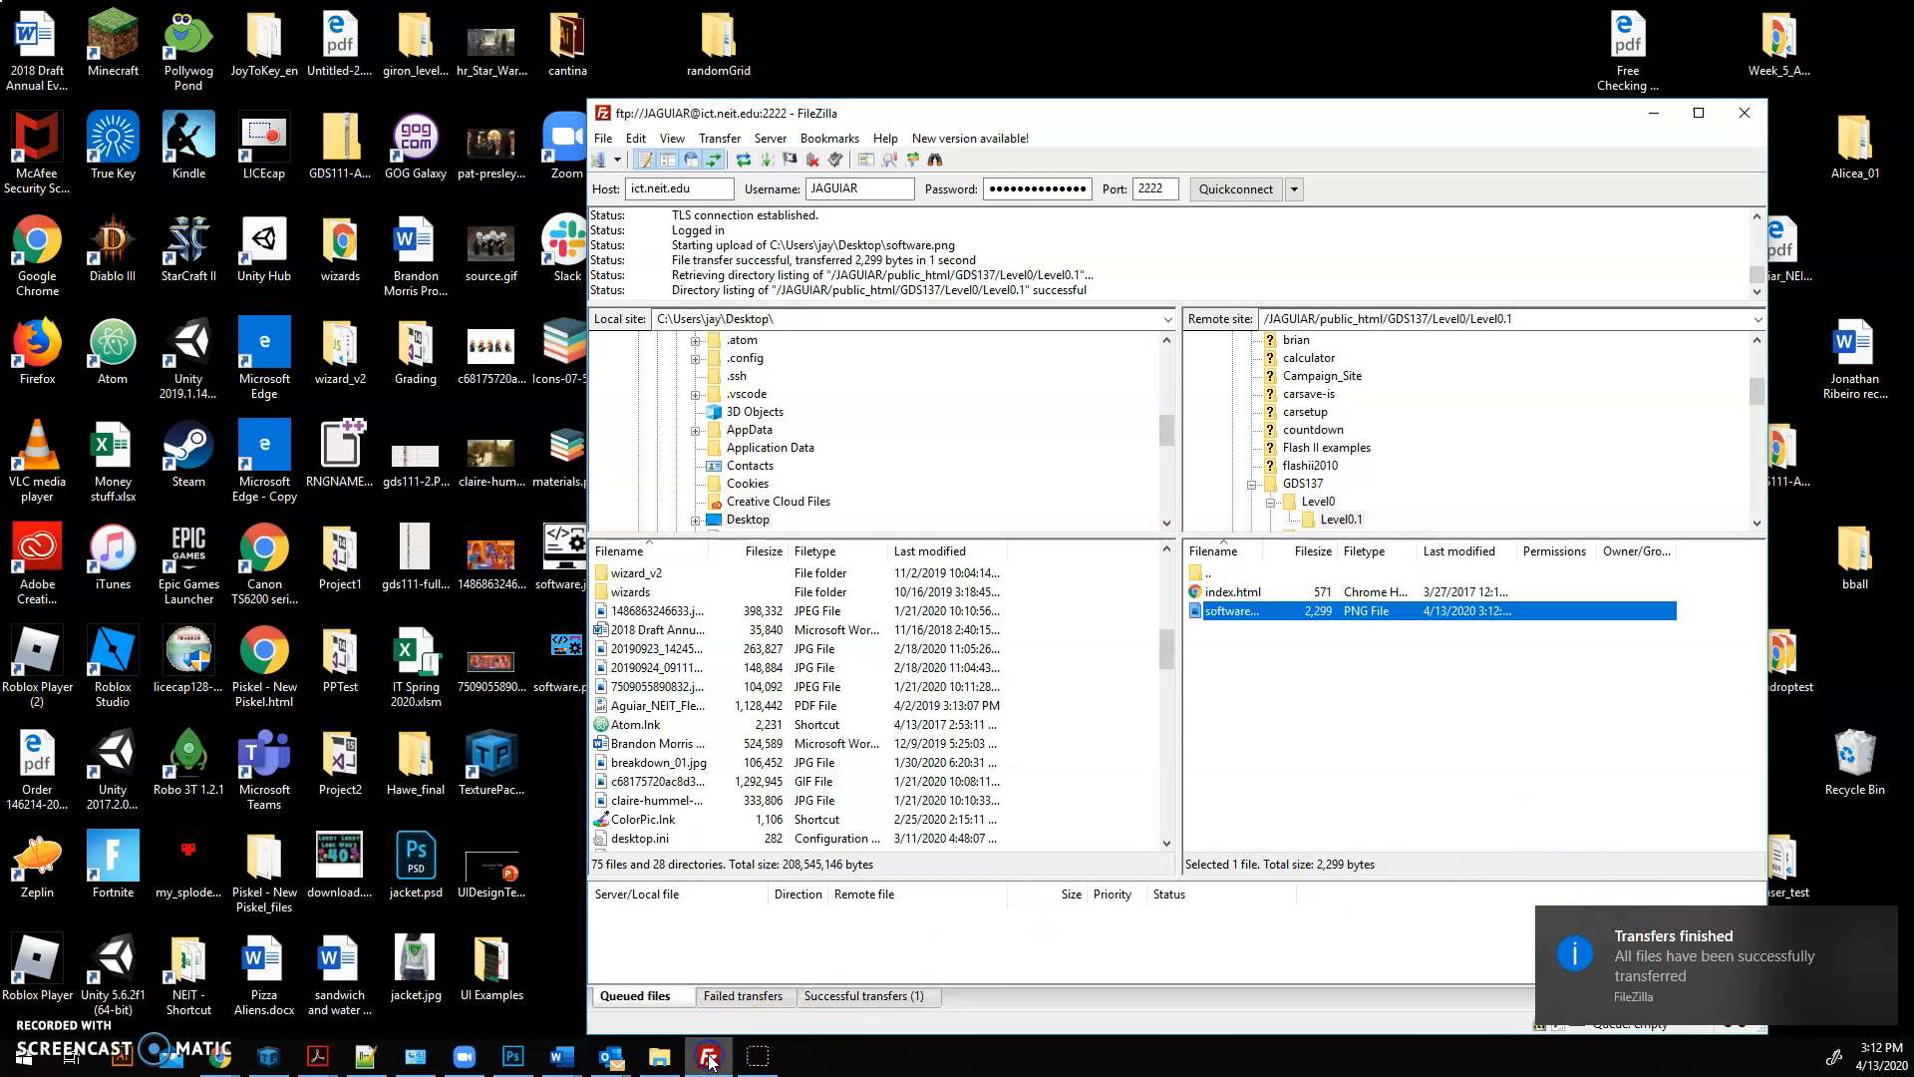
click(1698, 114)
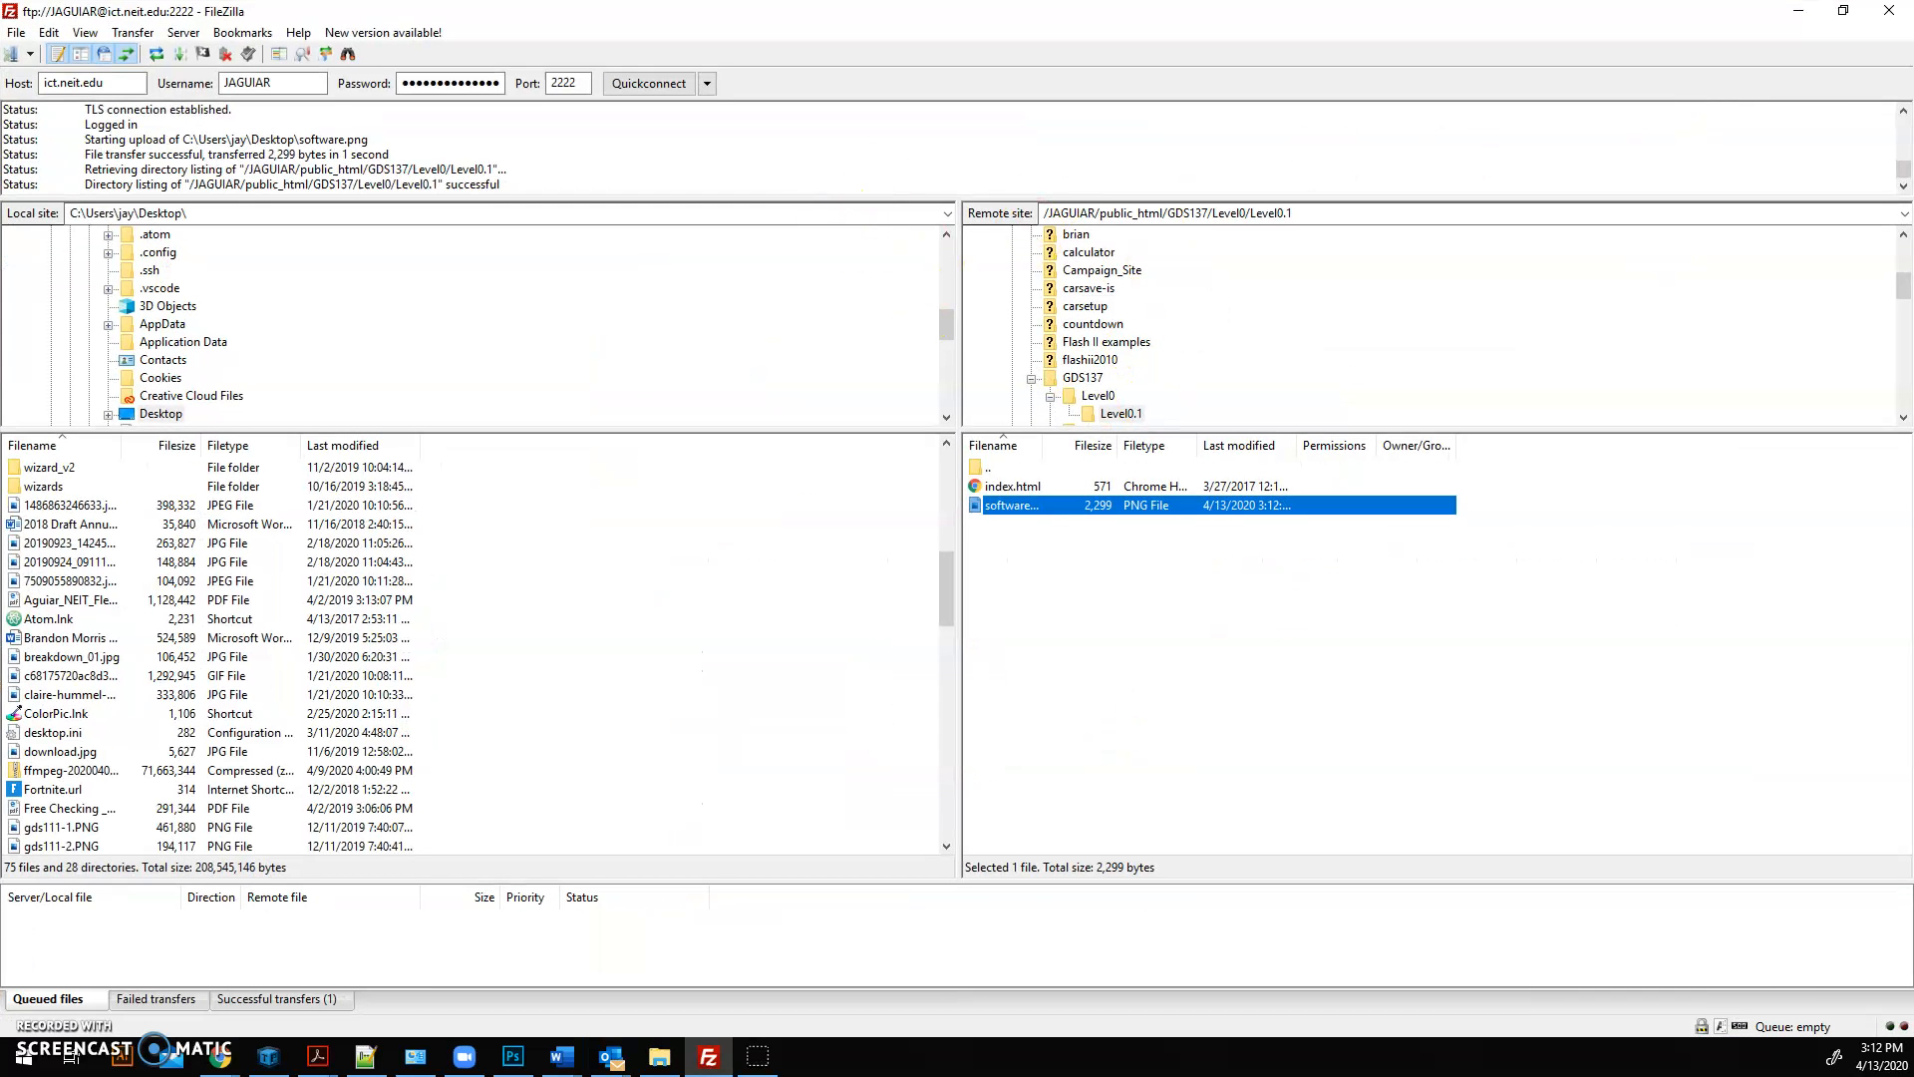
Step: Switch to Chrome and enter the ict.neit.edu address with the username folder followed by /public_html/GDS137/Level, without loading it
key(alt+Tab)
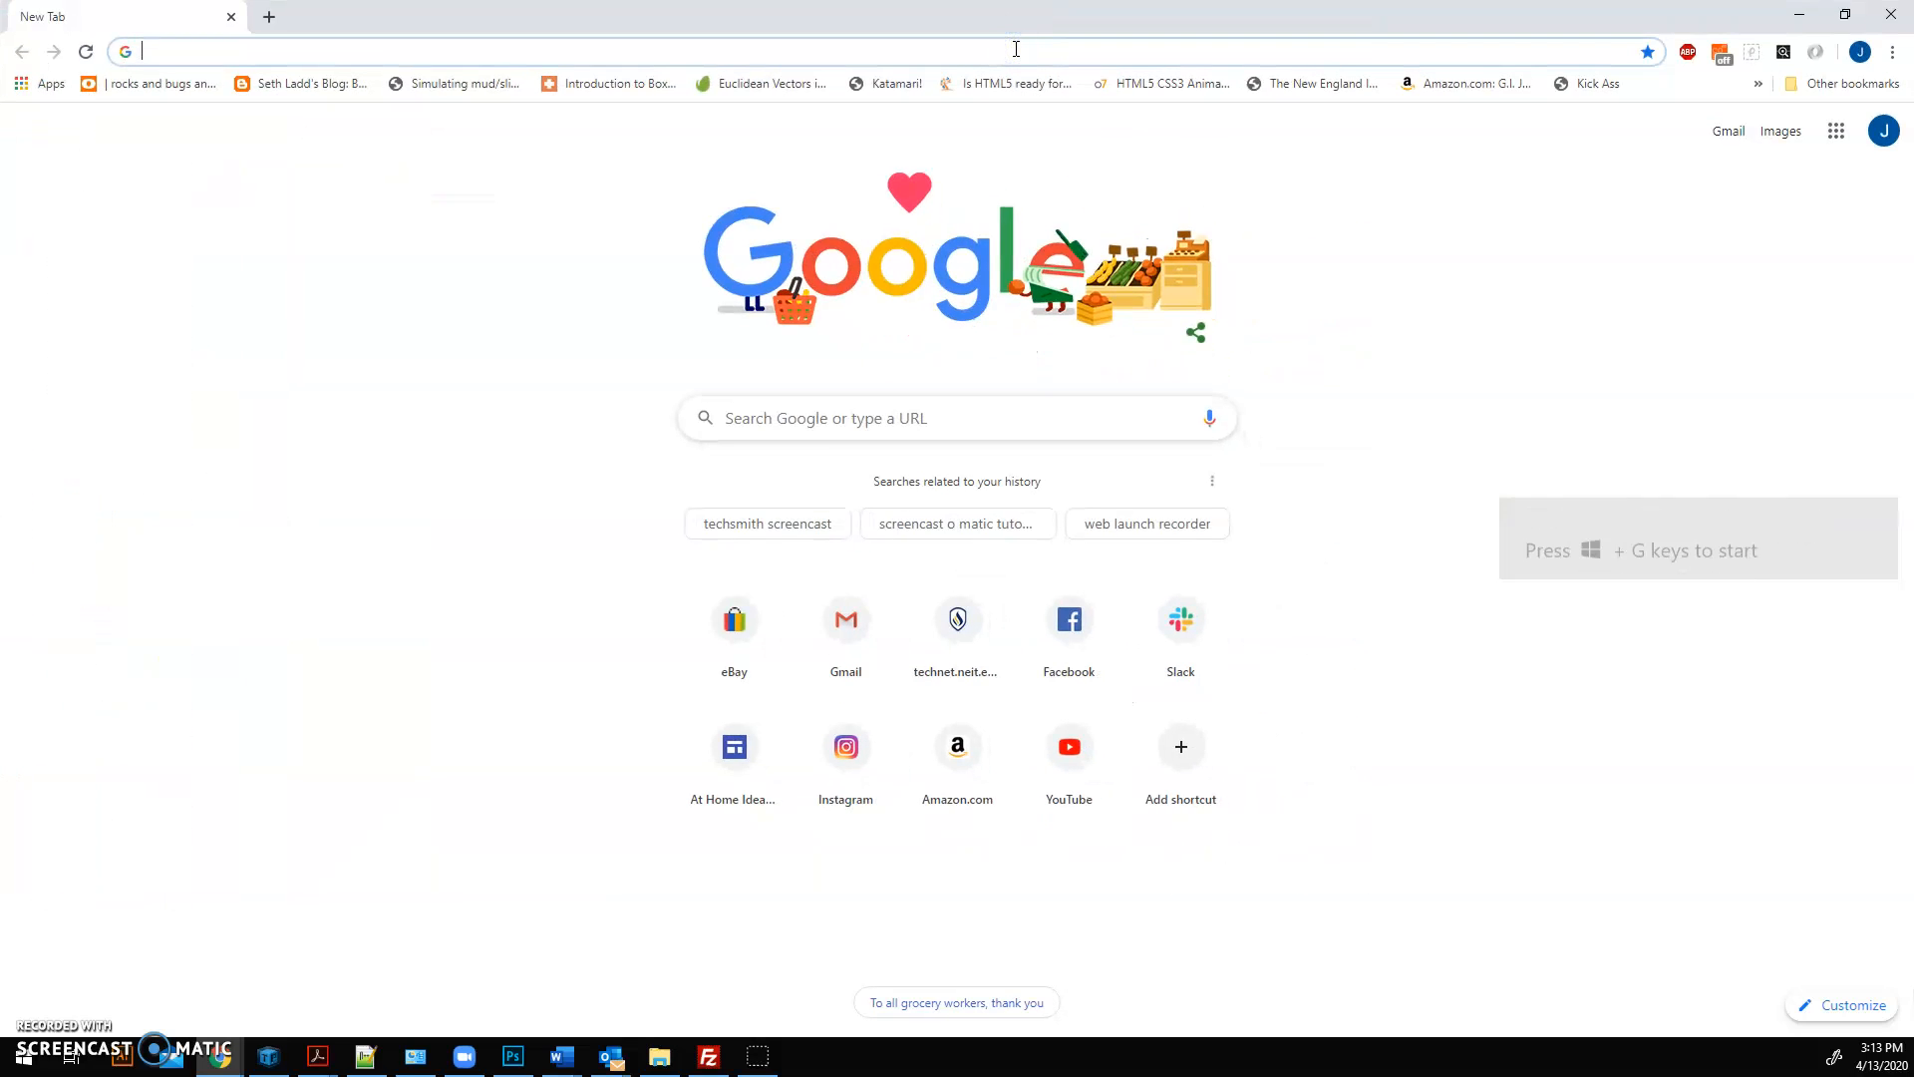
text(ict.neit.edu)
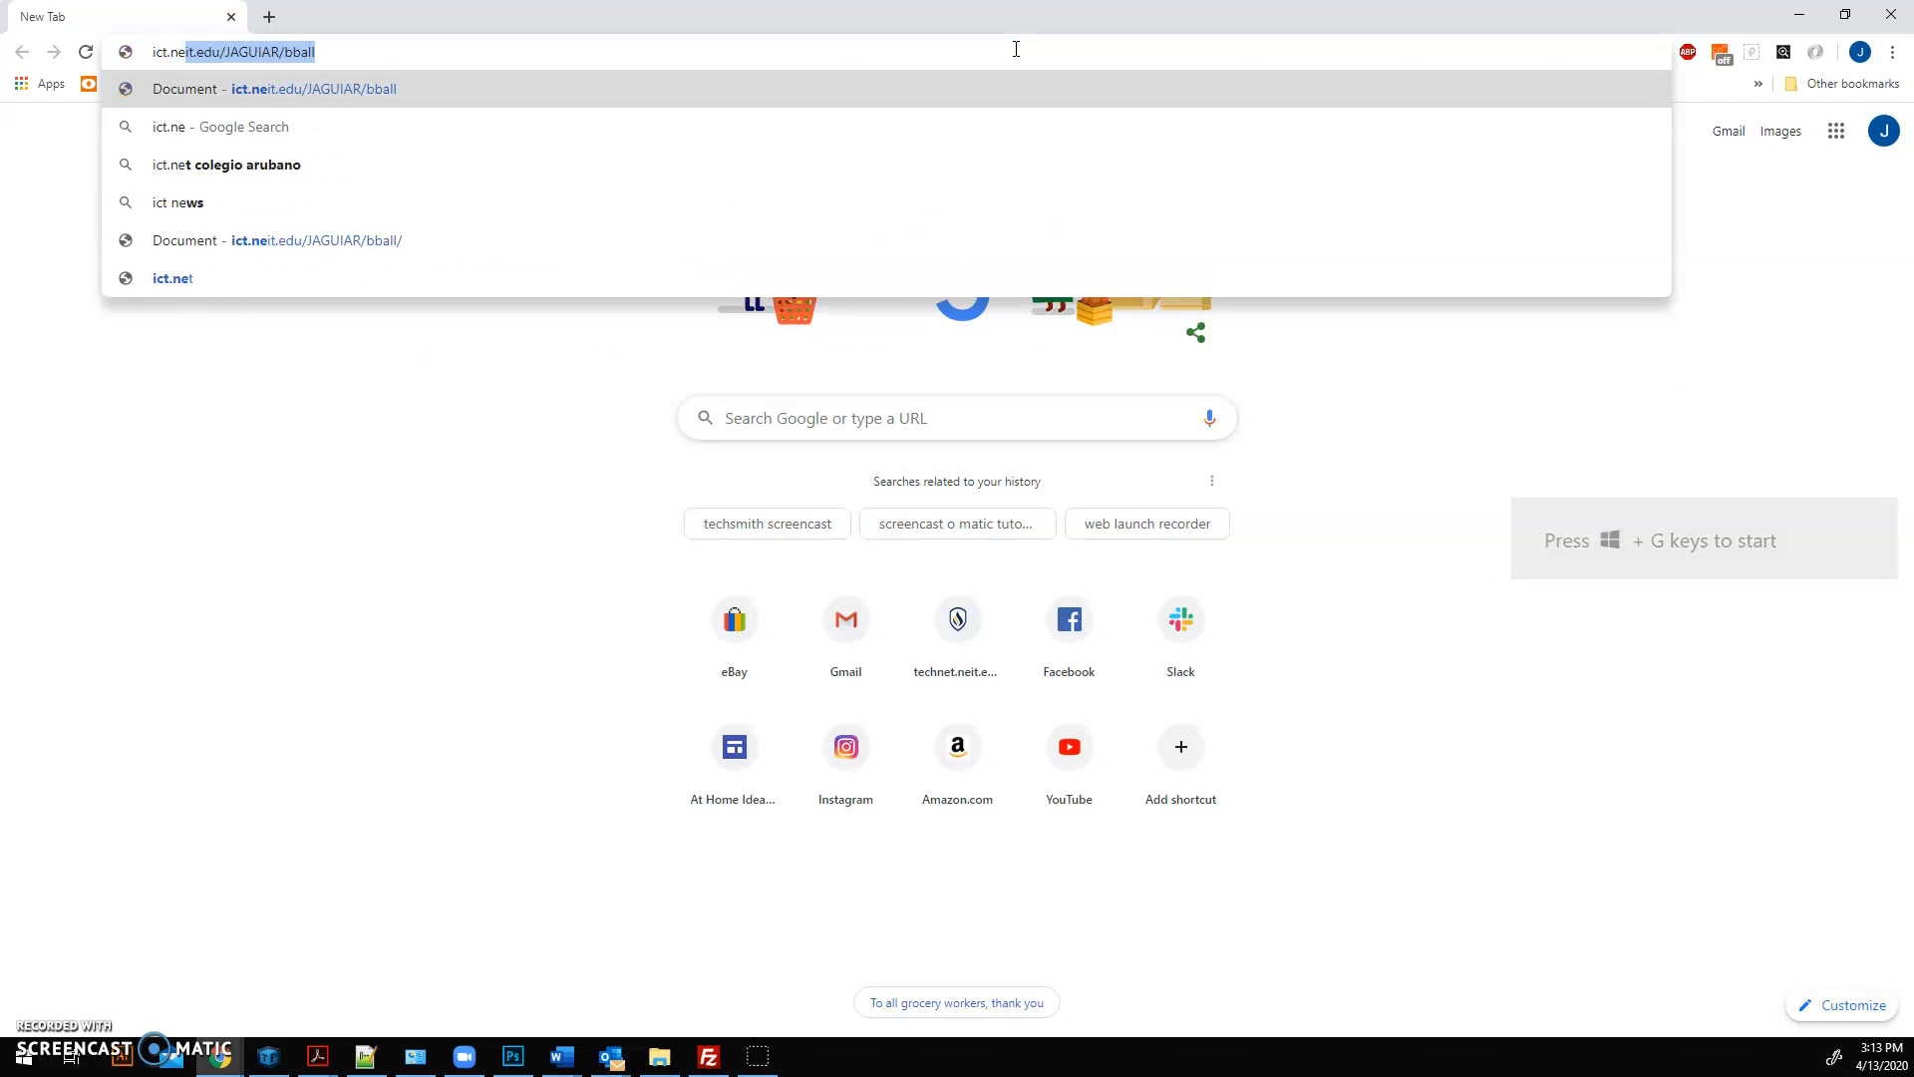
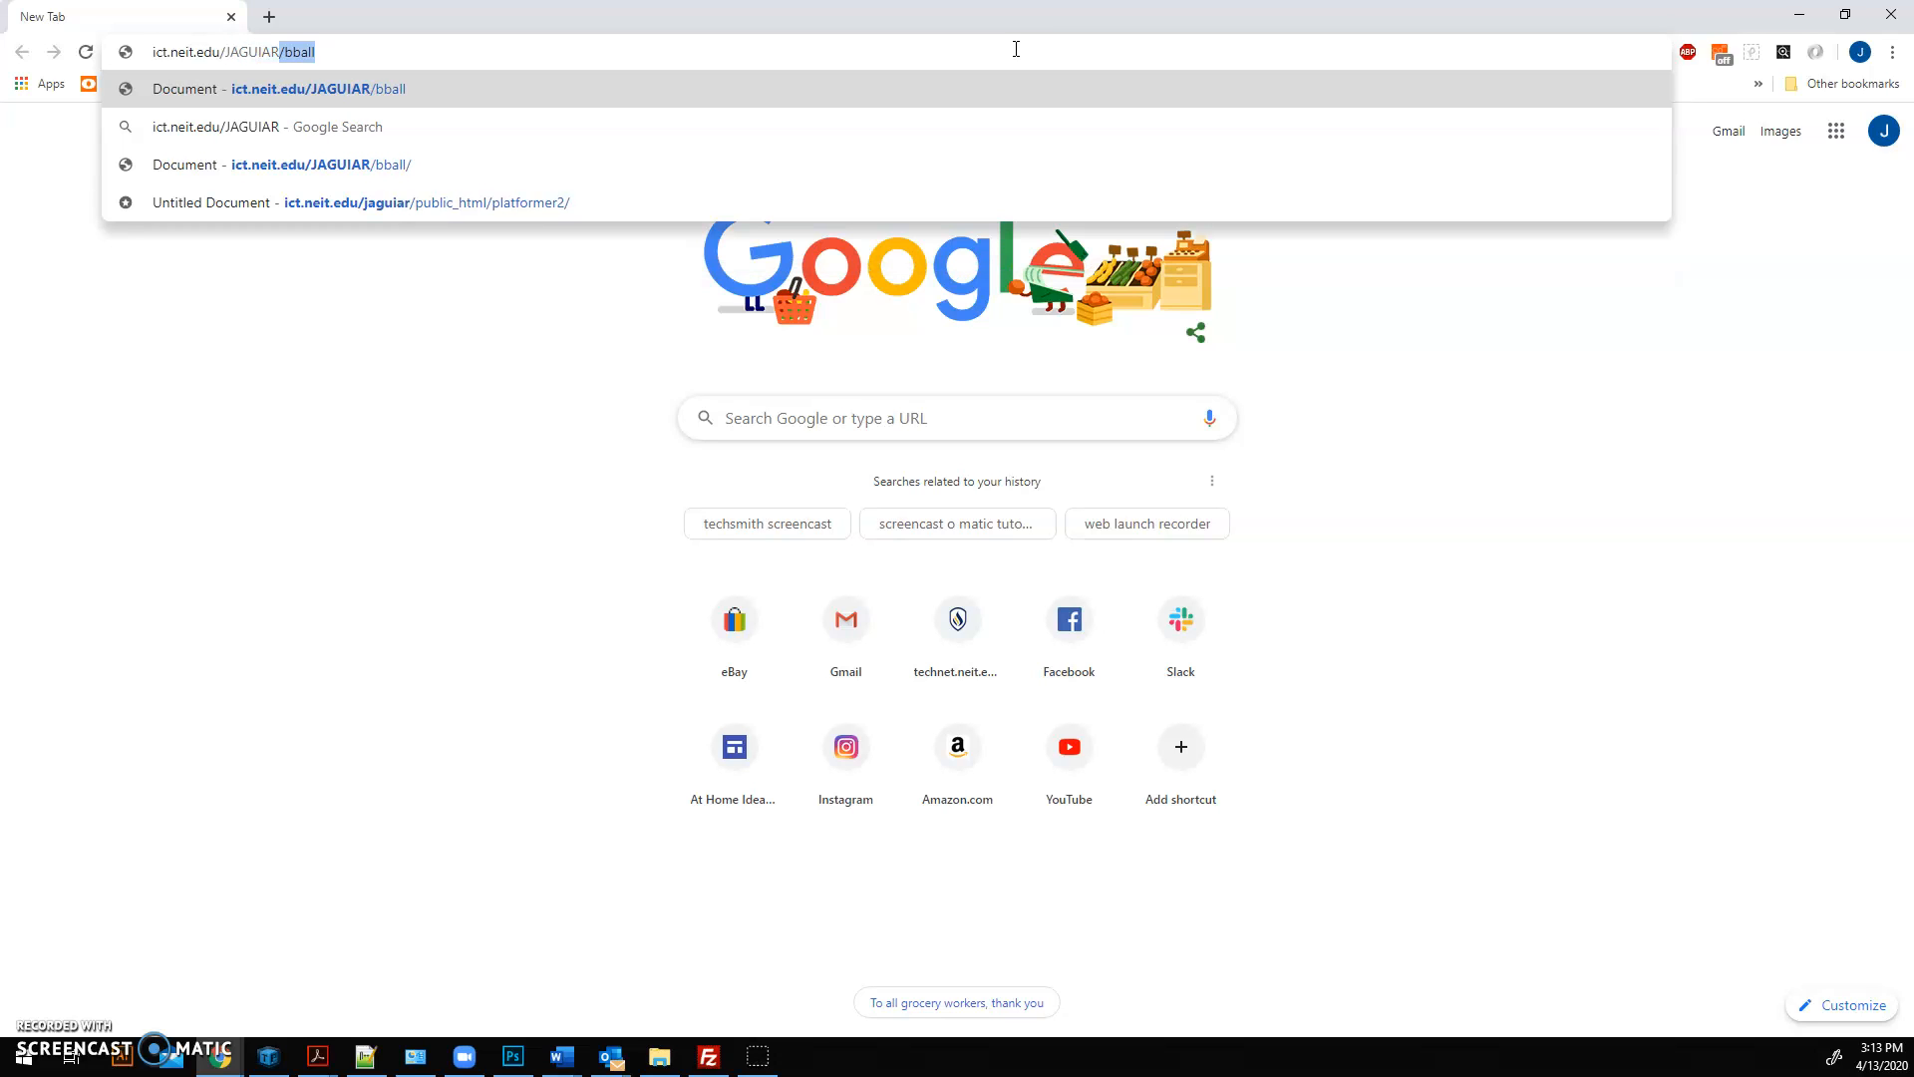
text(/)
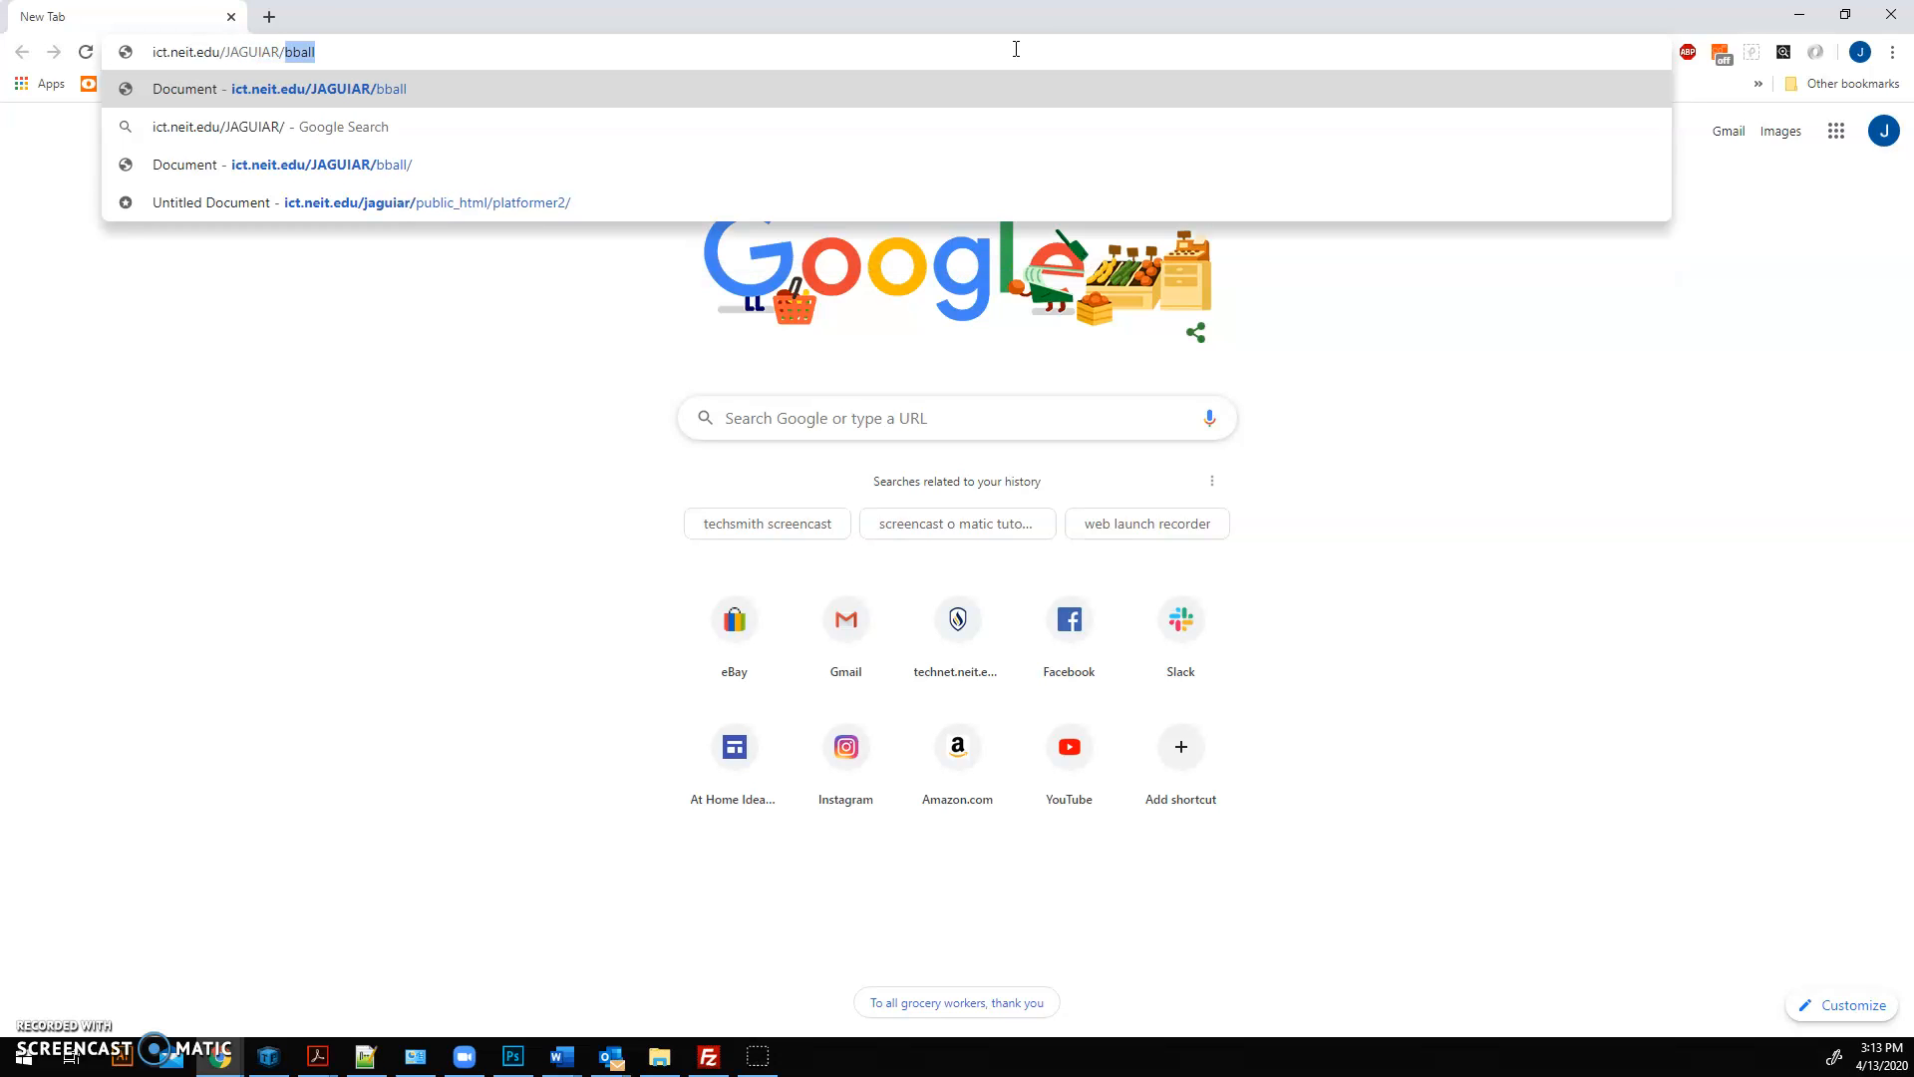
text(g)
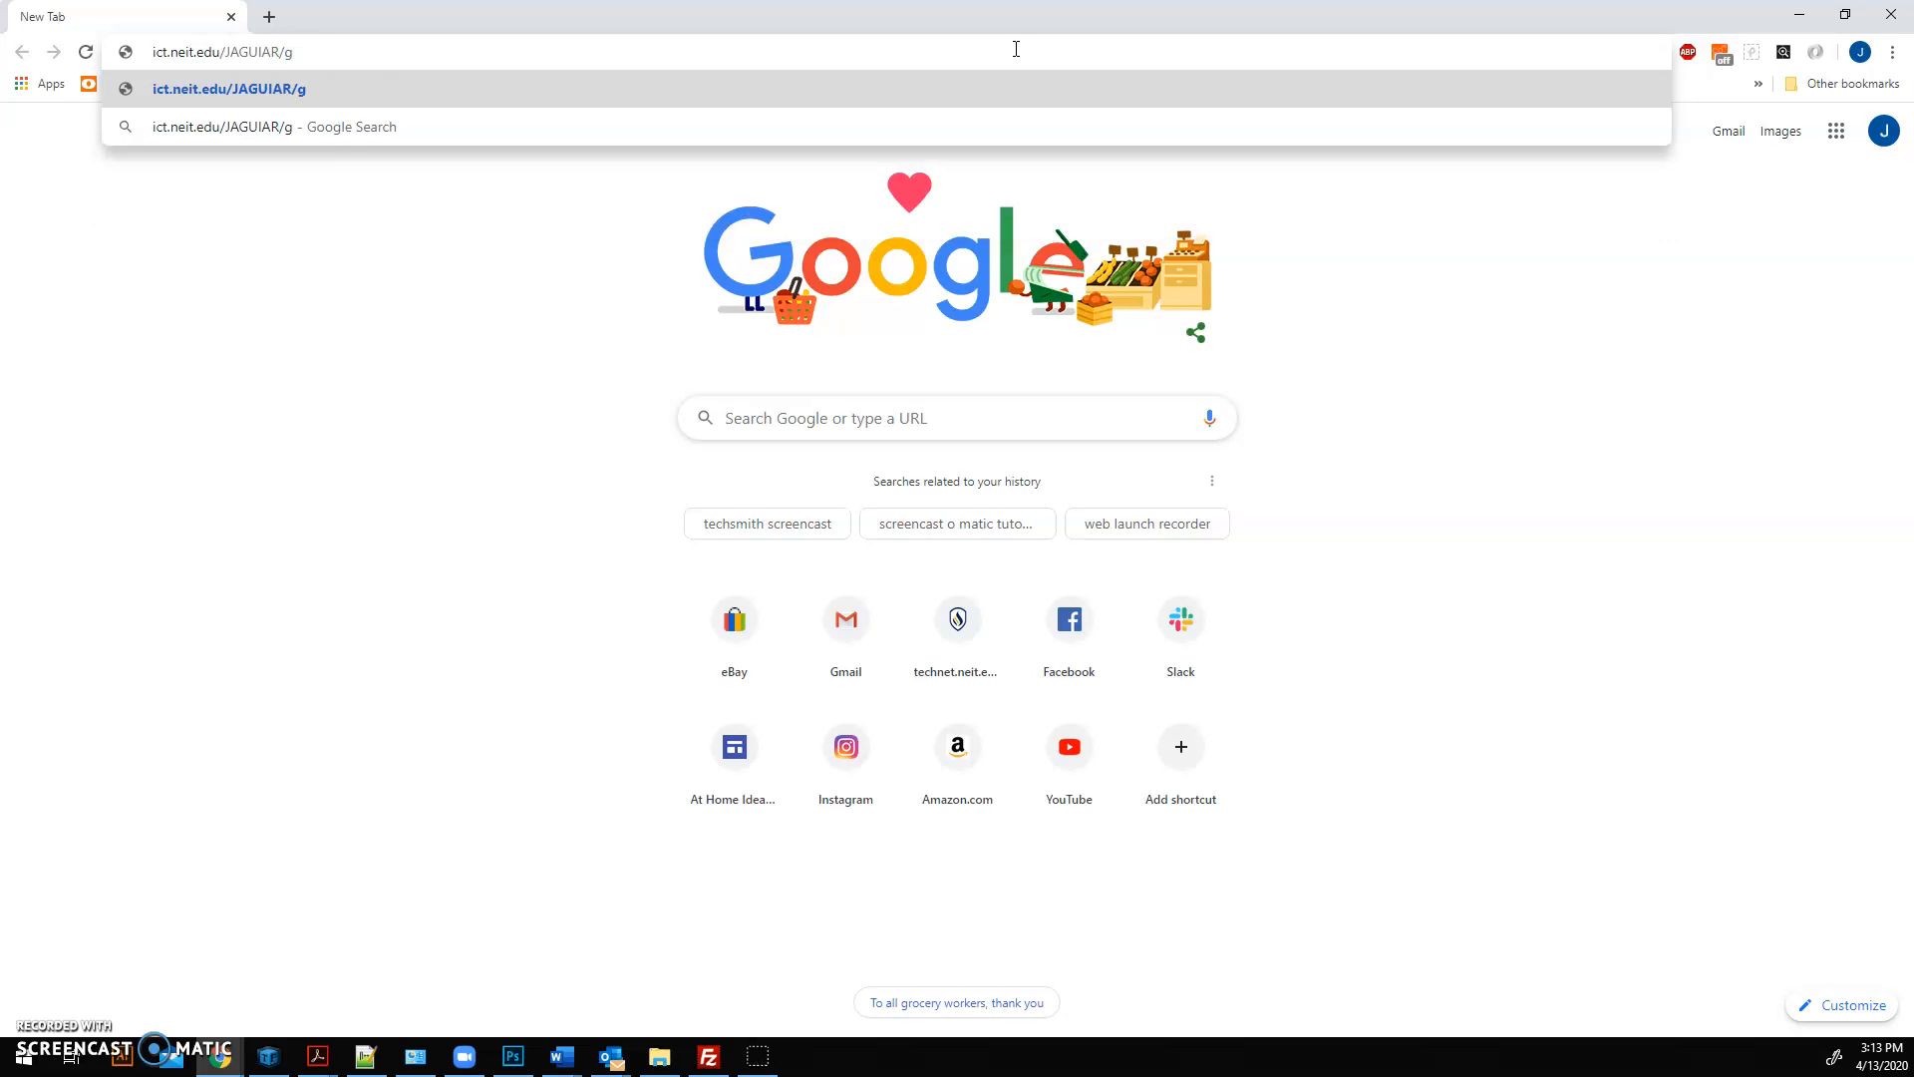
key(BackSpace)
text(public_html/)
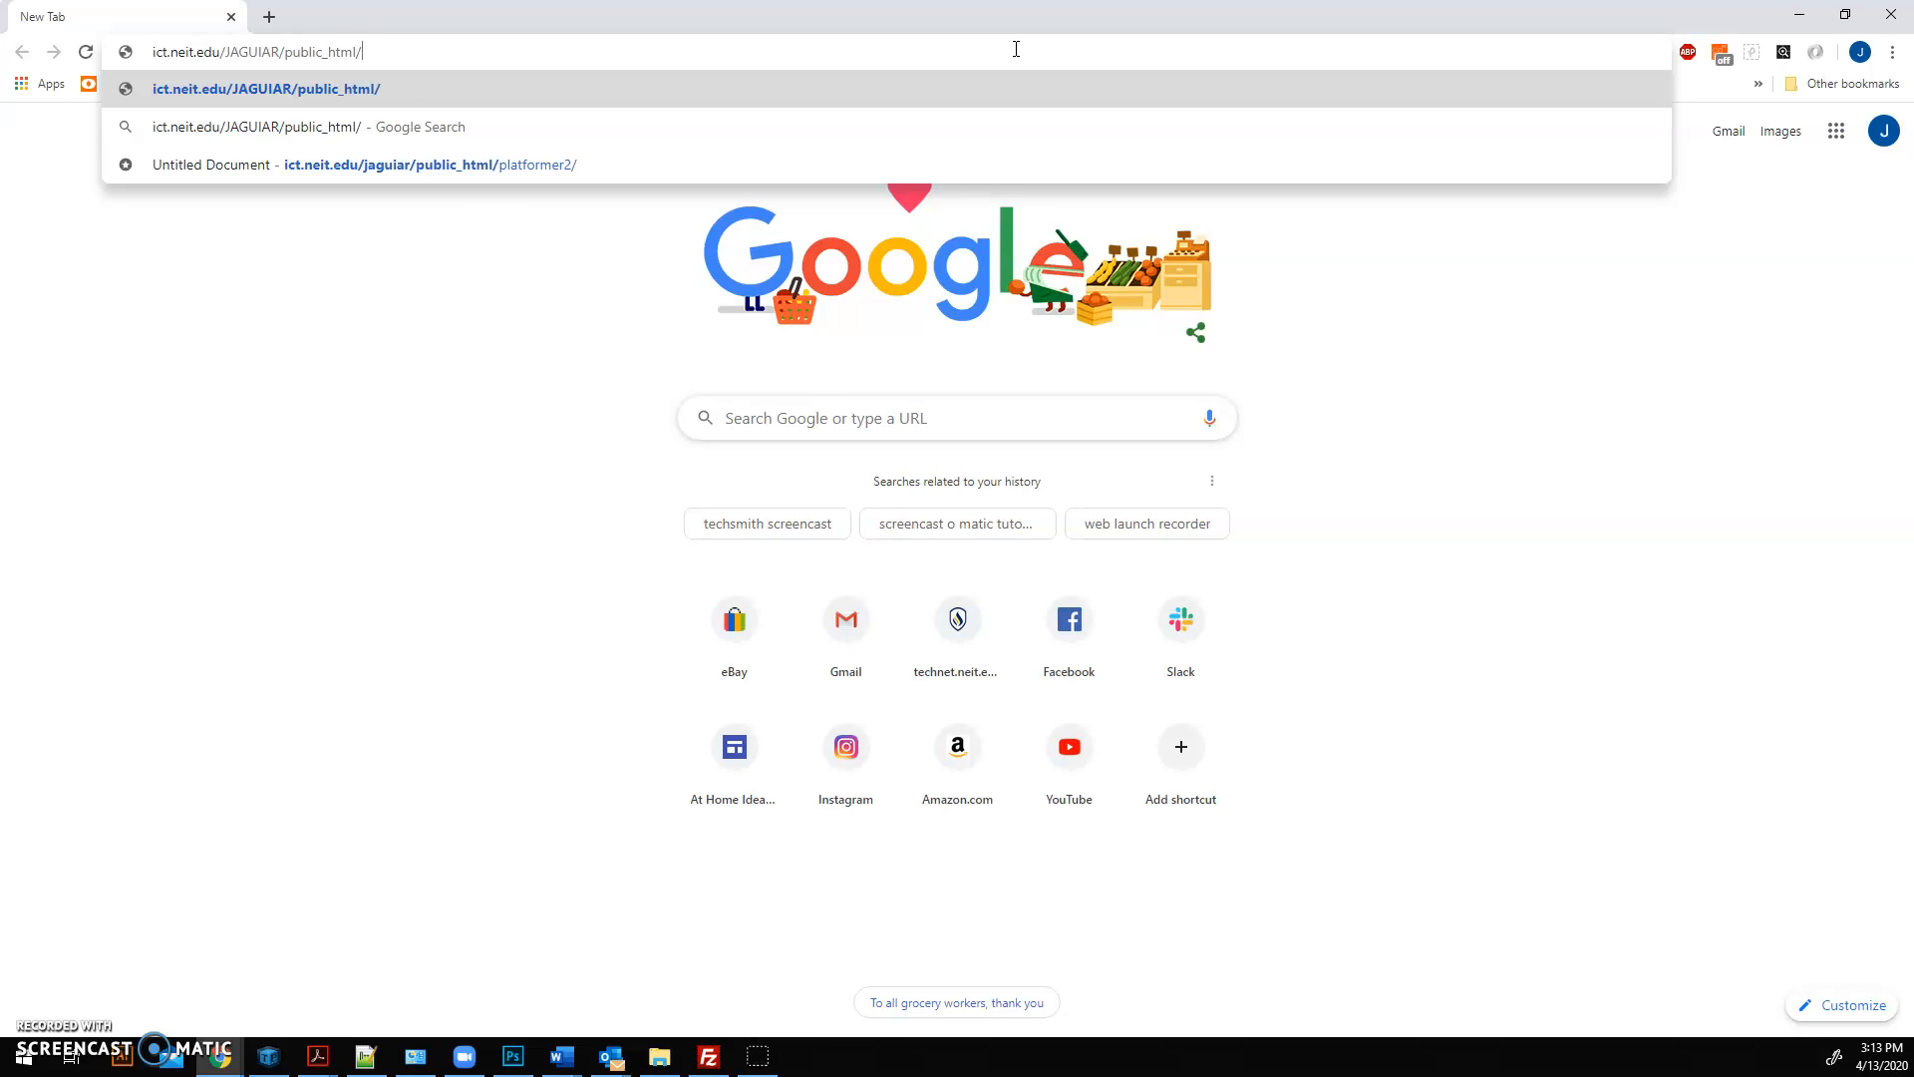
text(GD)
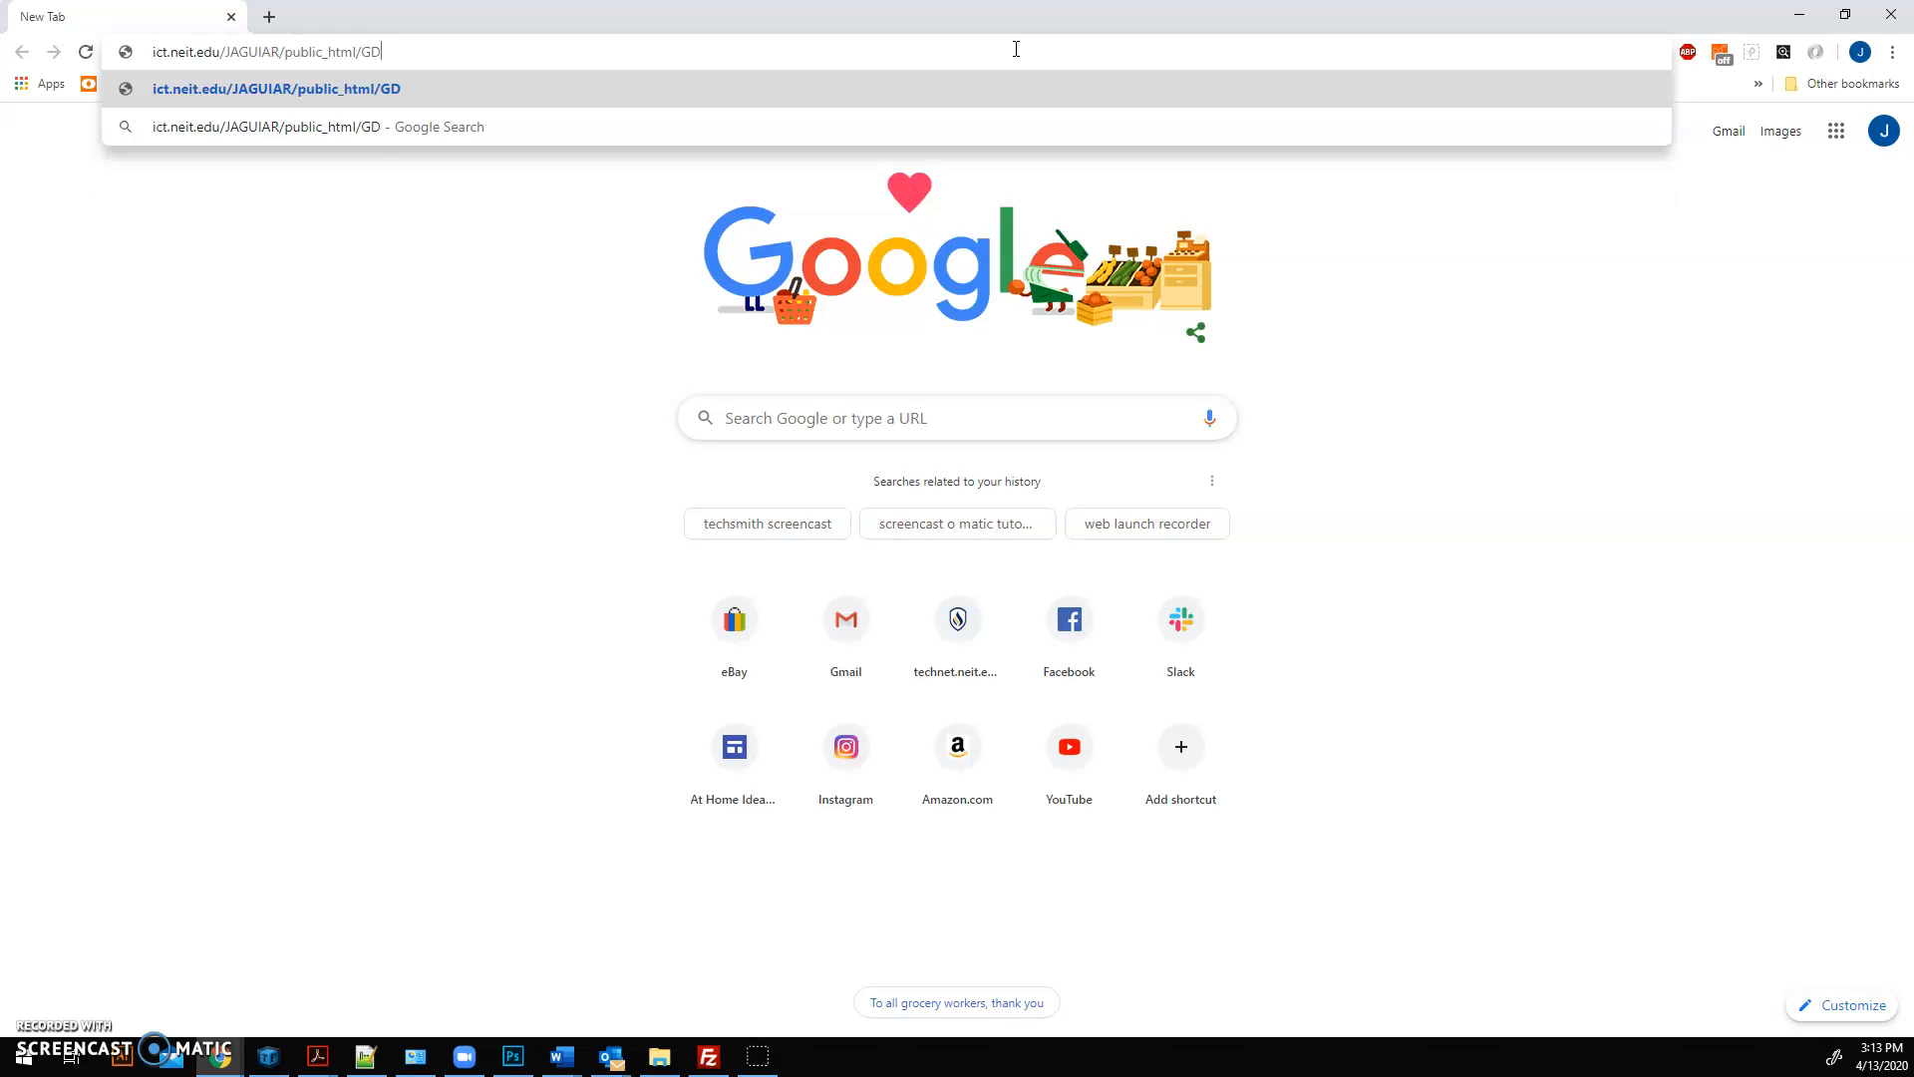
text(S137/Level)
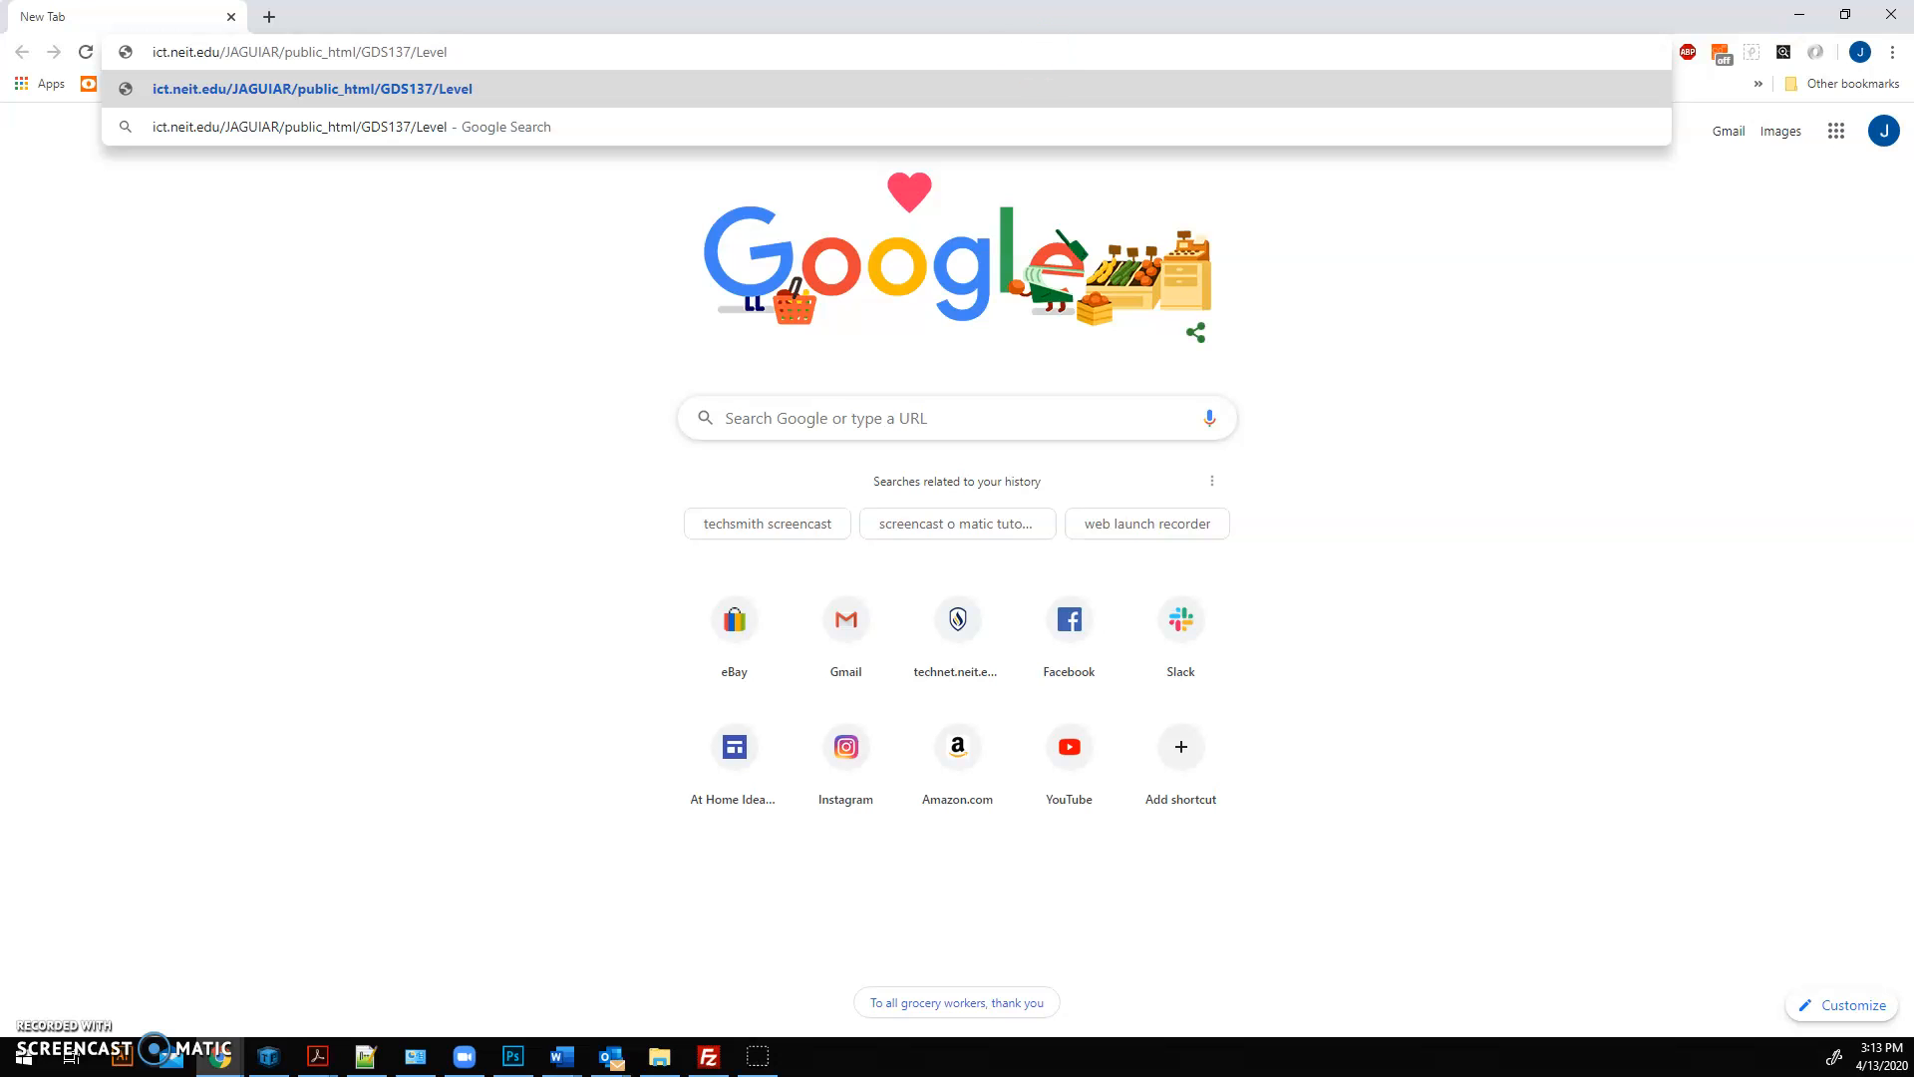
Step: Restore the Chrome window to a smaller size and move it aside over the FileZilla window
click(1845, 14)
drag(1351, 28, 1621, 58)
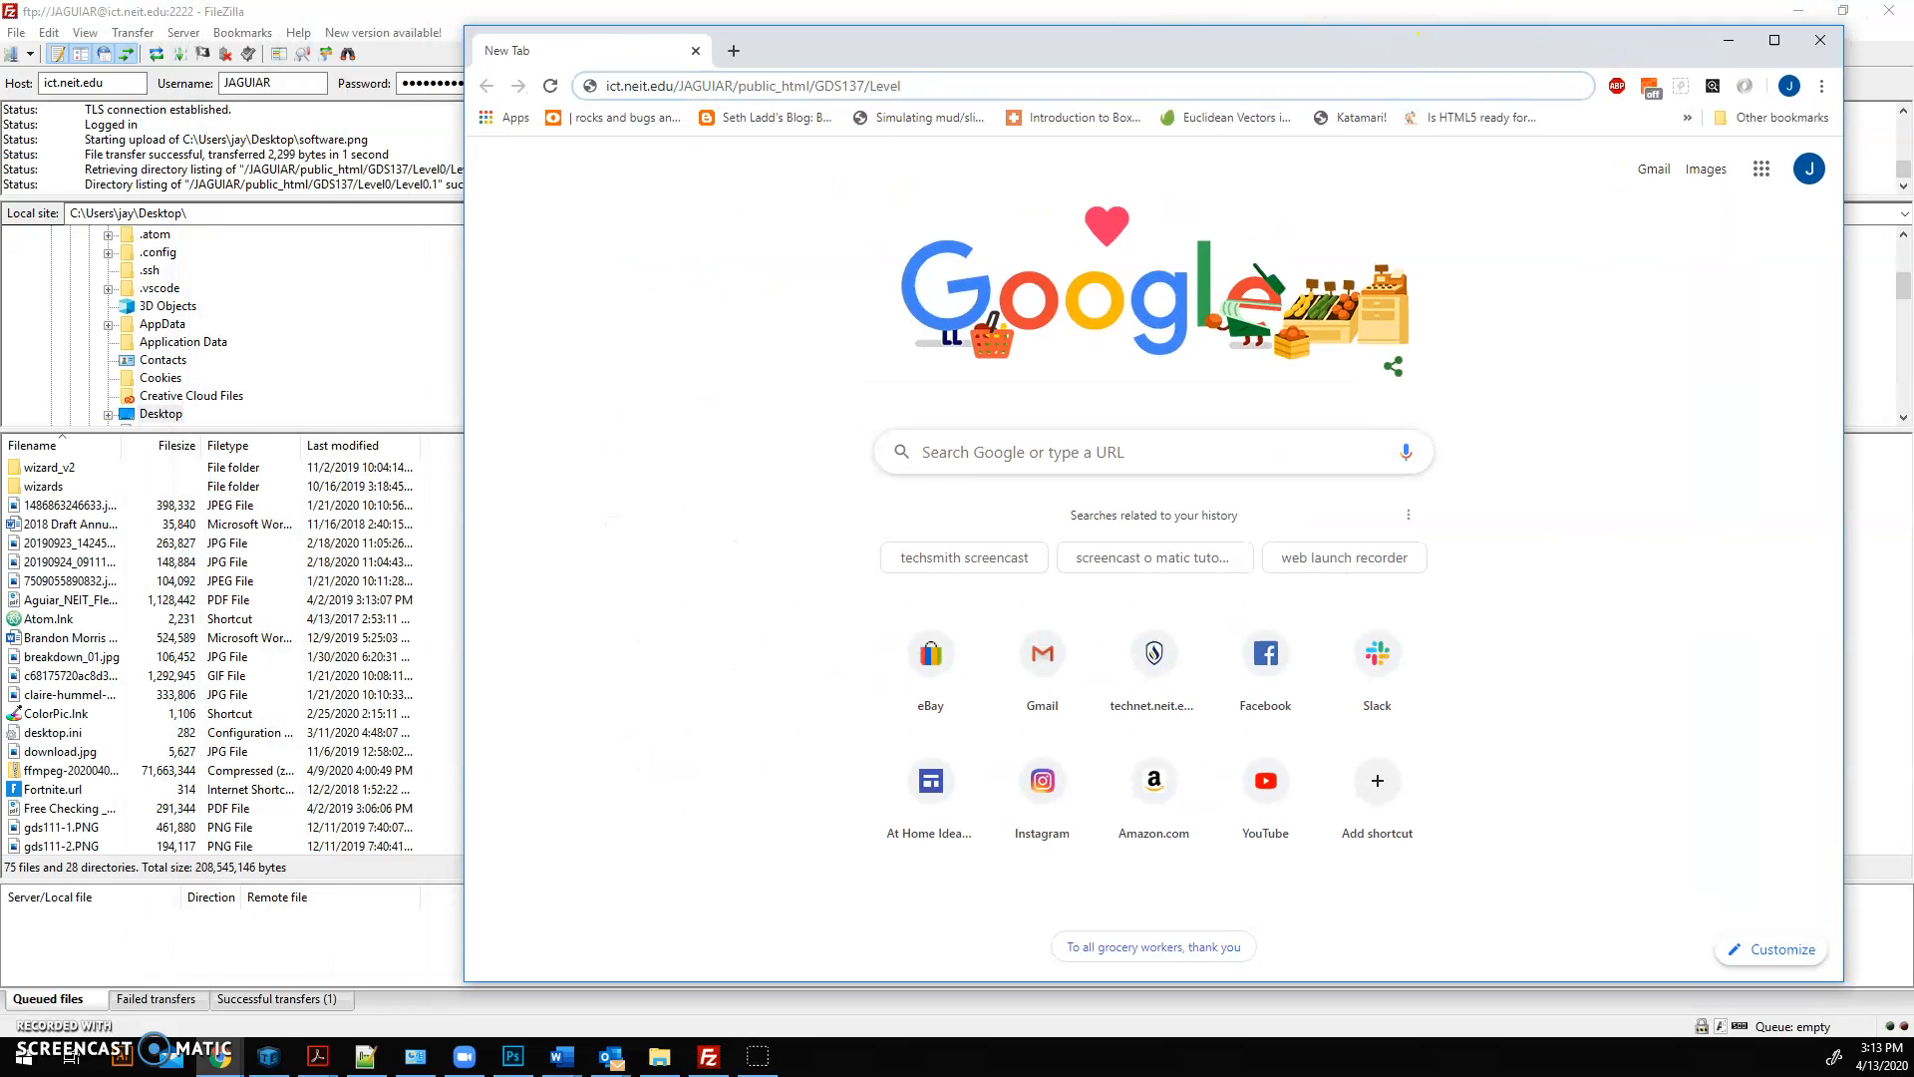
Step: Arrange FileZilla and the Chrome New Tab window side by side, with FileZilla filling the left half of the screen
click(1147, 12)
click(1844, 10)
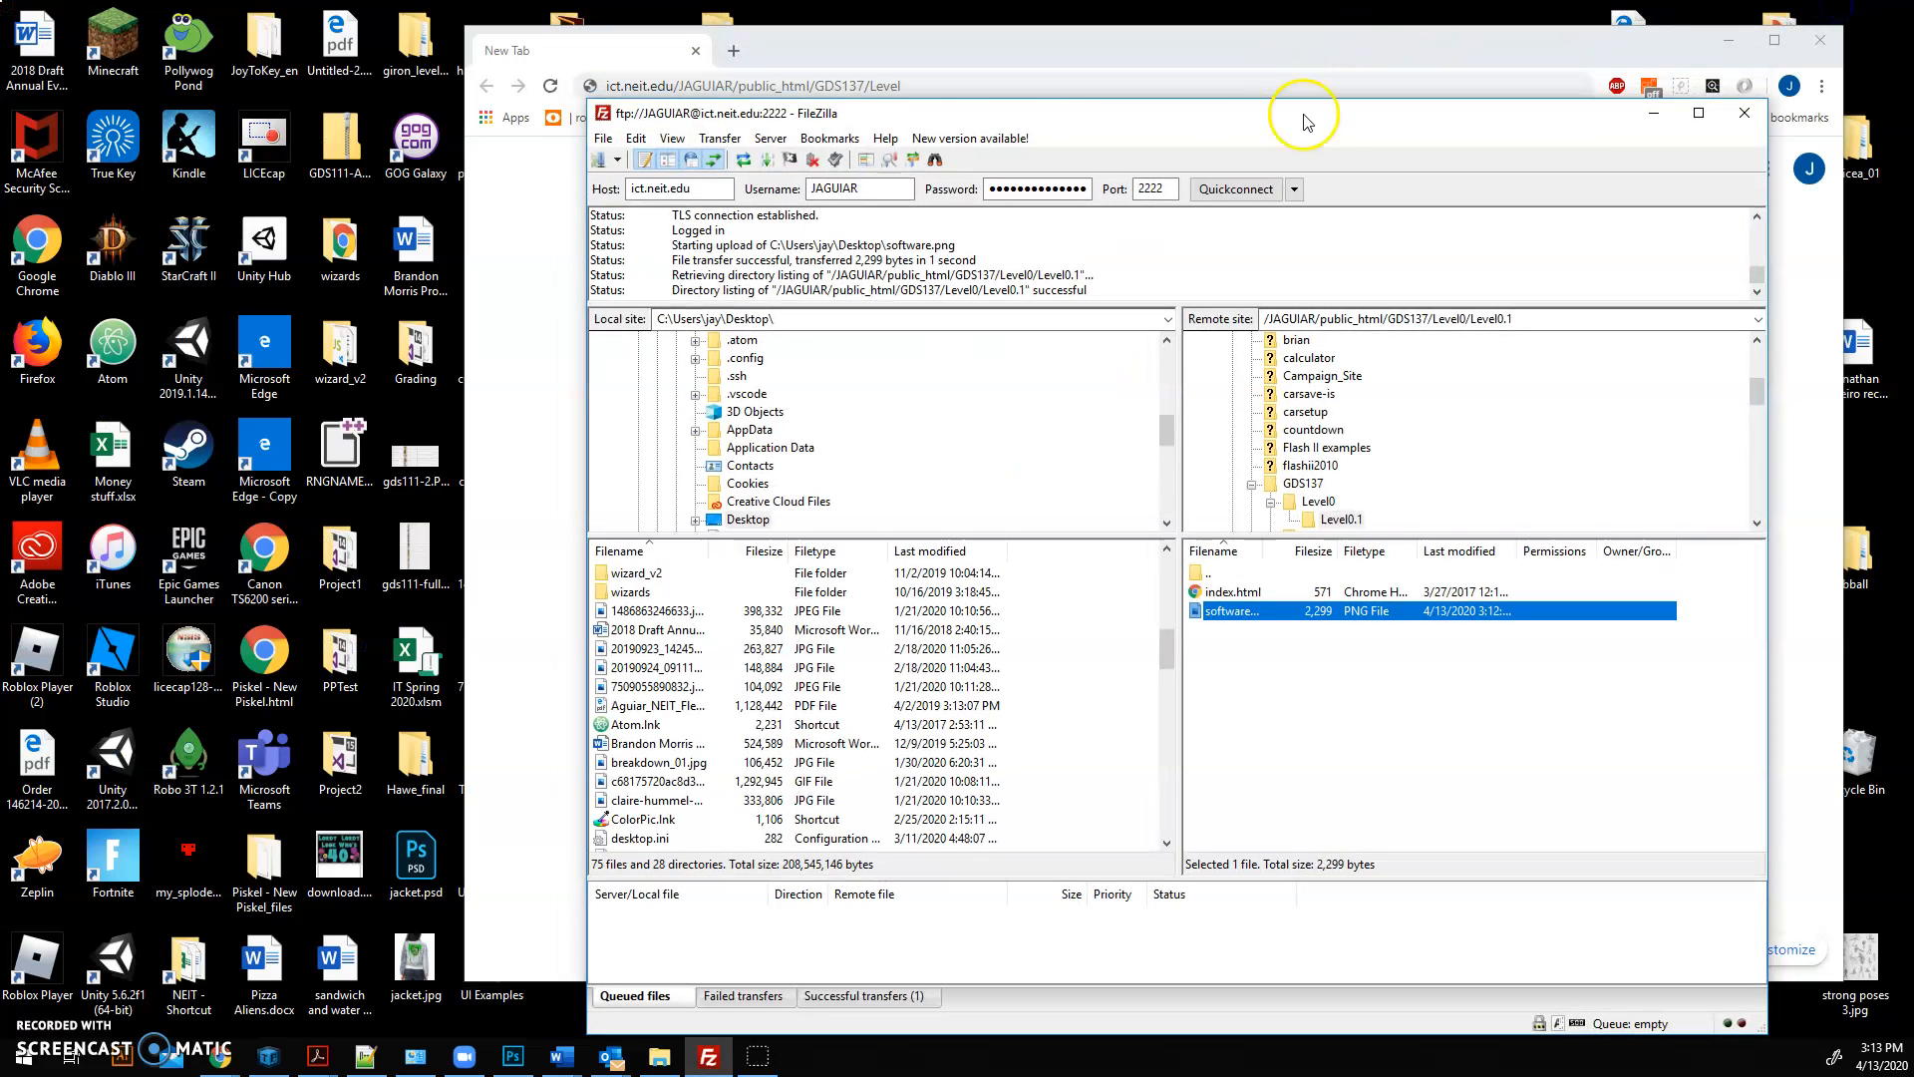
drag(977, 113, 5, 50)
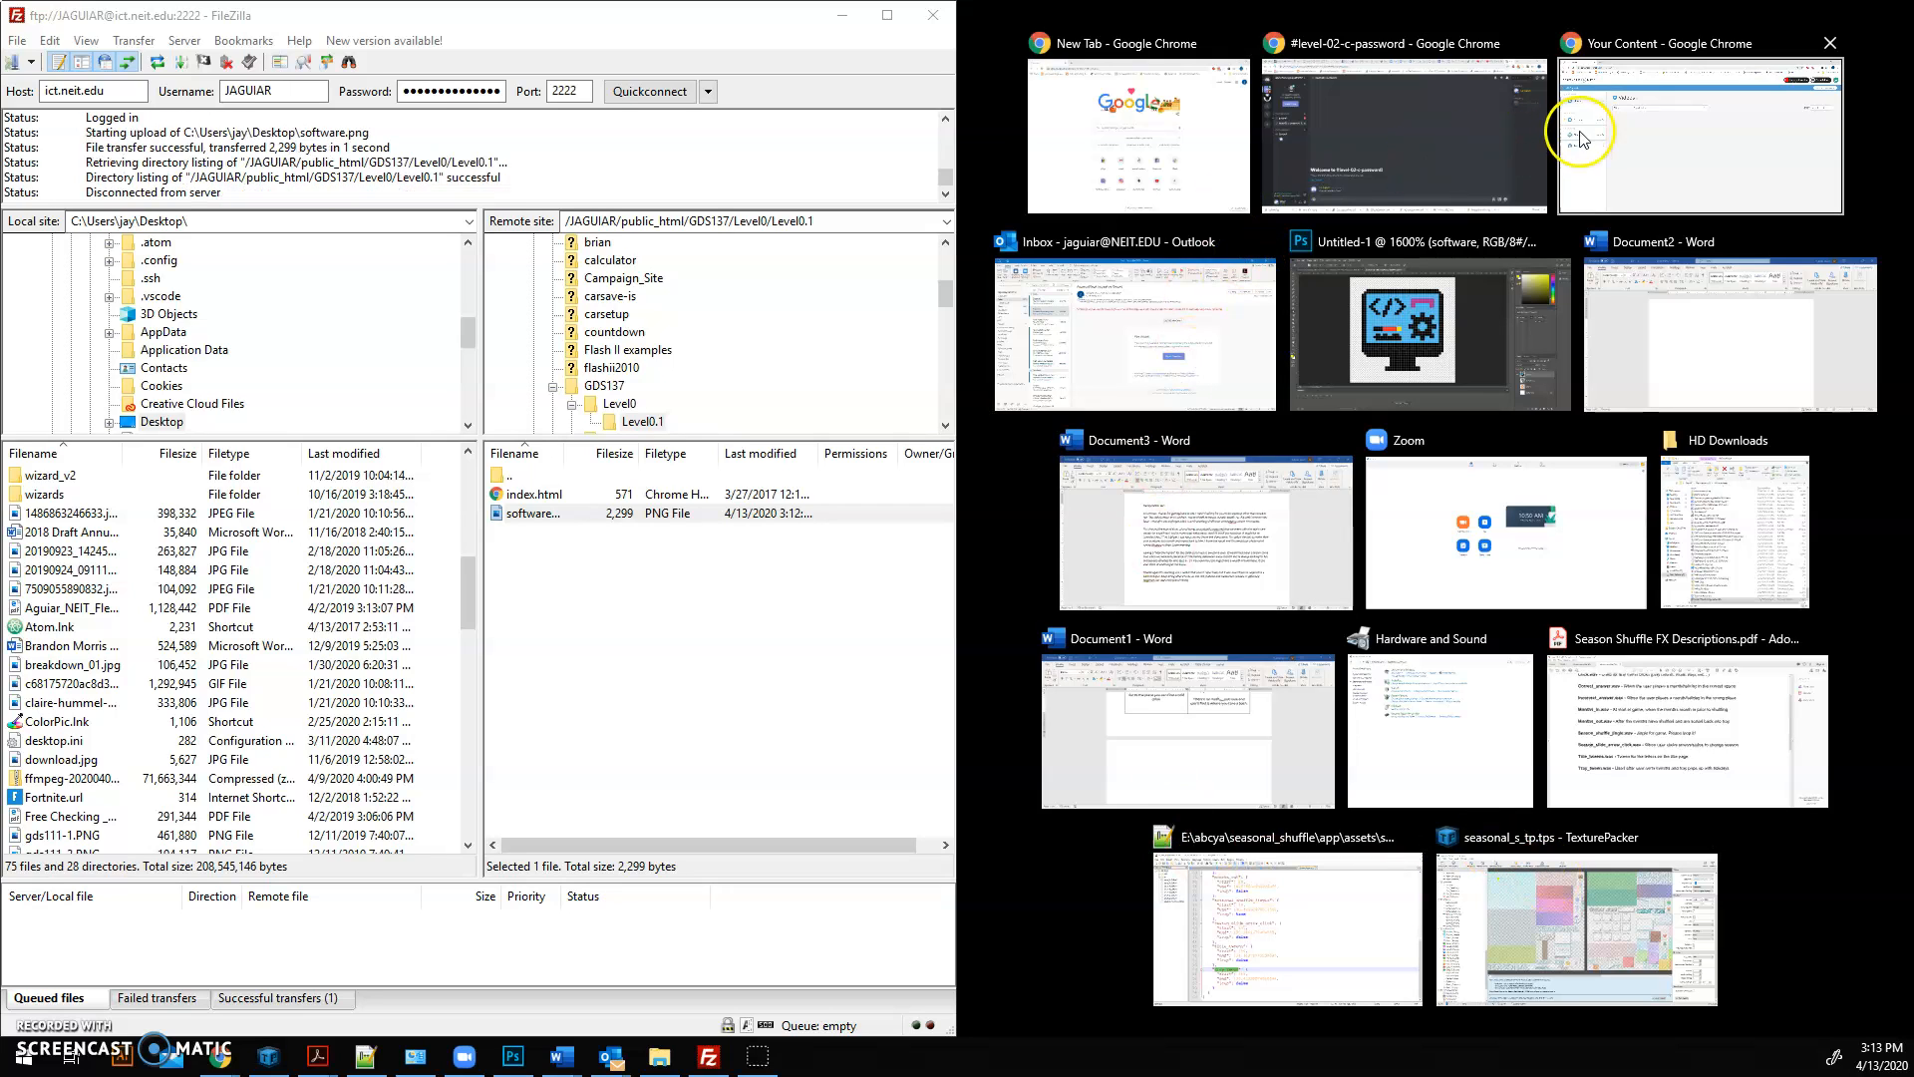
click(1178, 209)
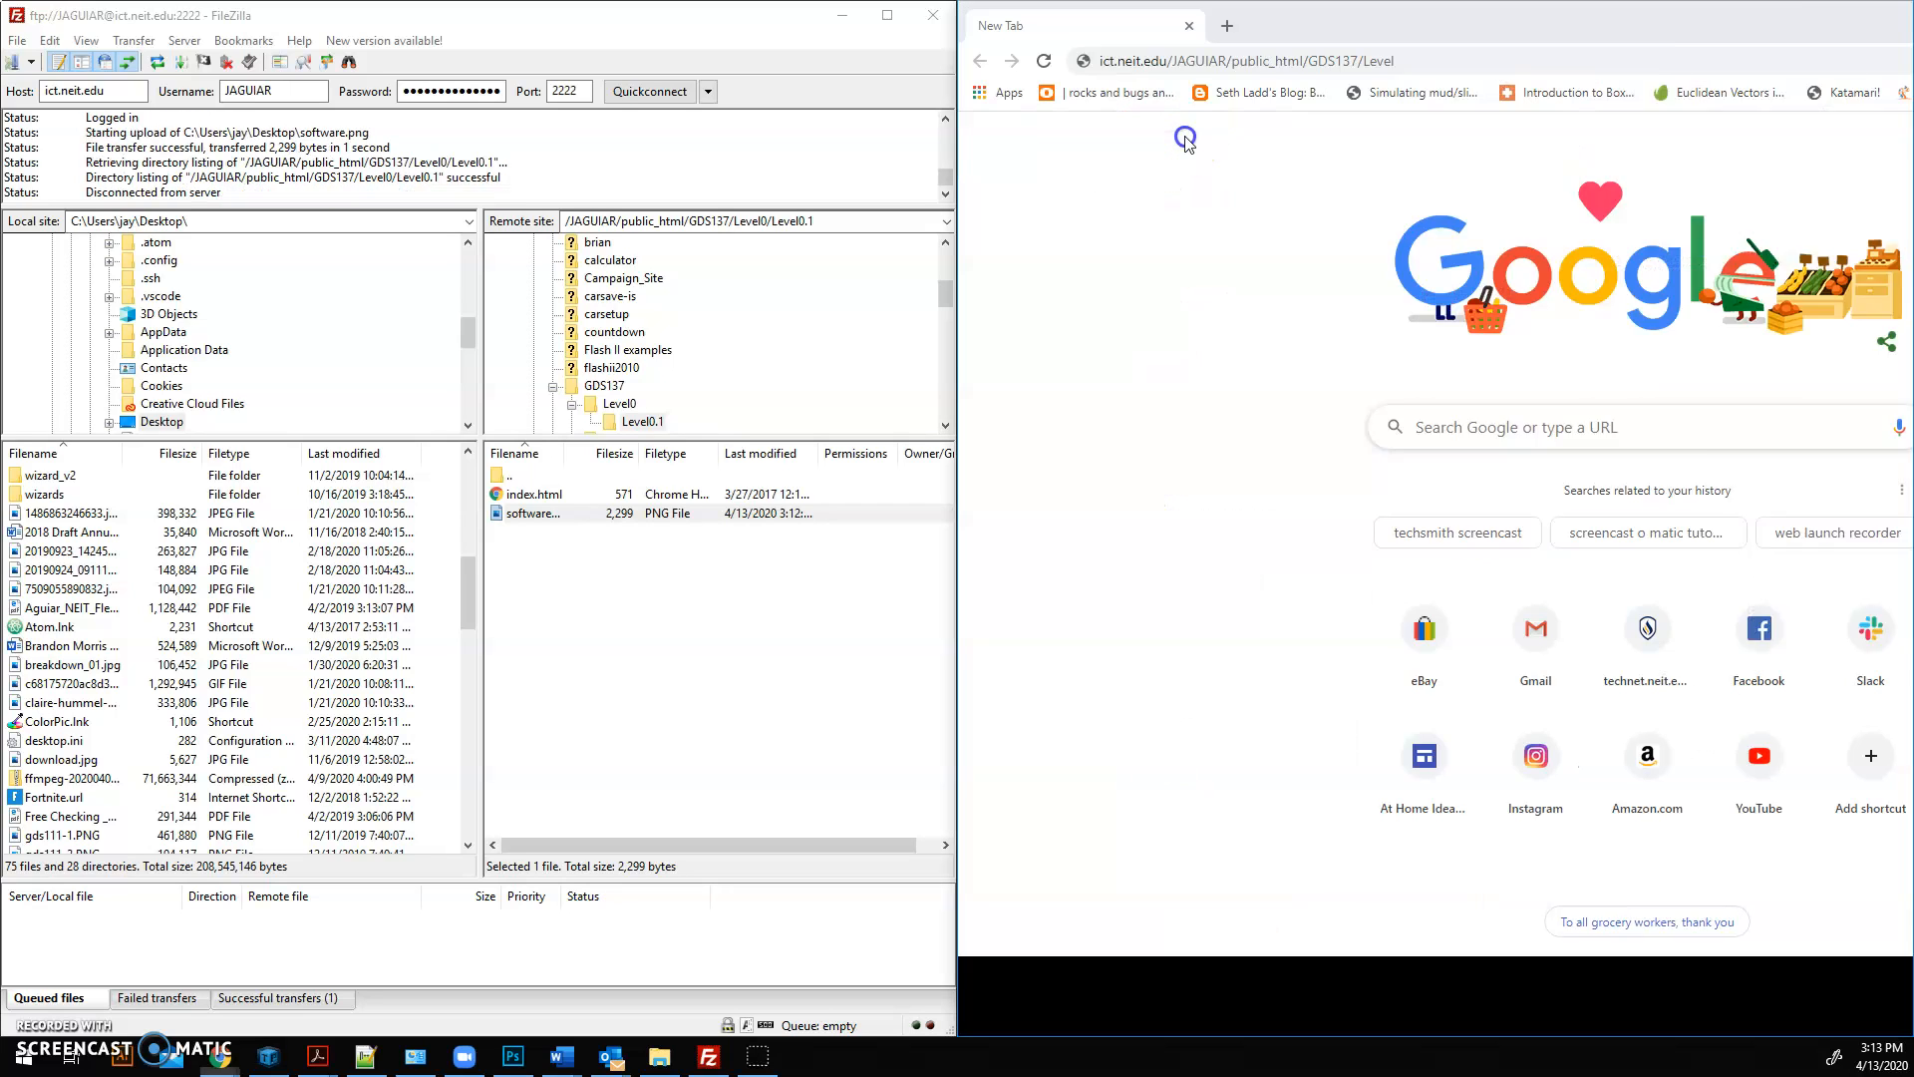
Step: Complete the address in Chrome so it ends in /public_html/GDS137/Level0/Level0.1 and load the published page
click(1416, 59)
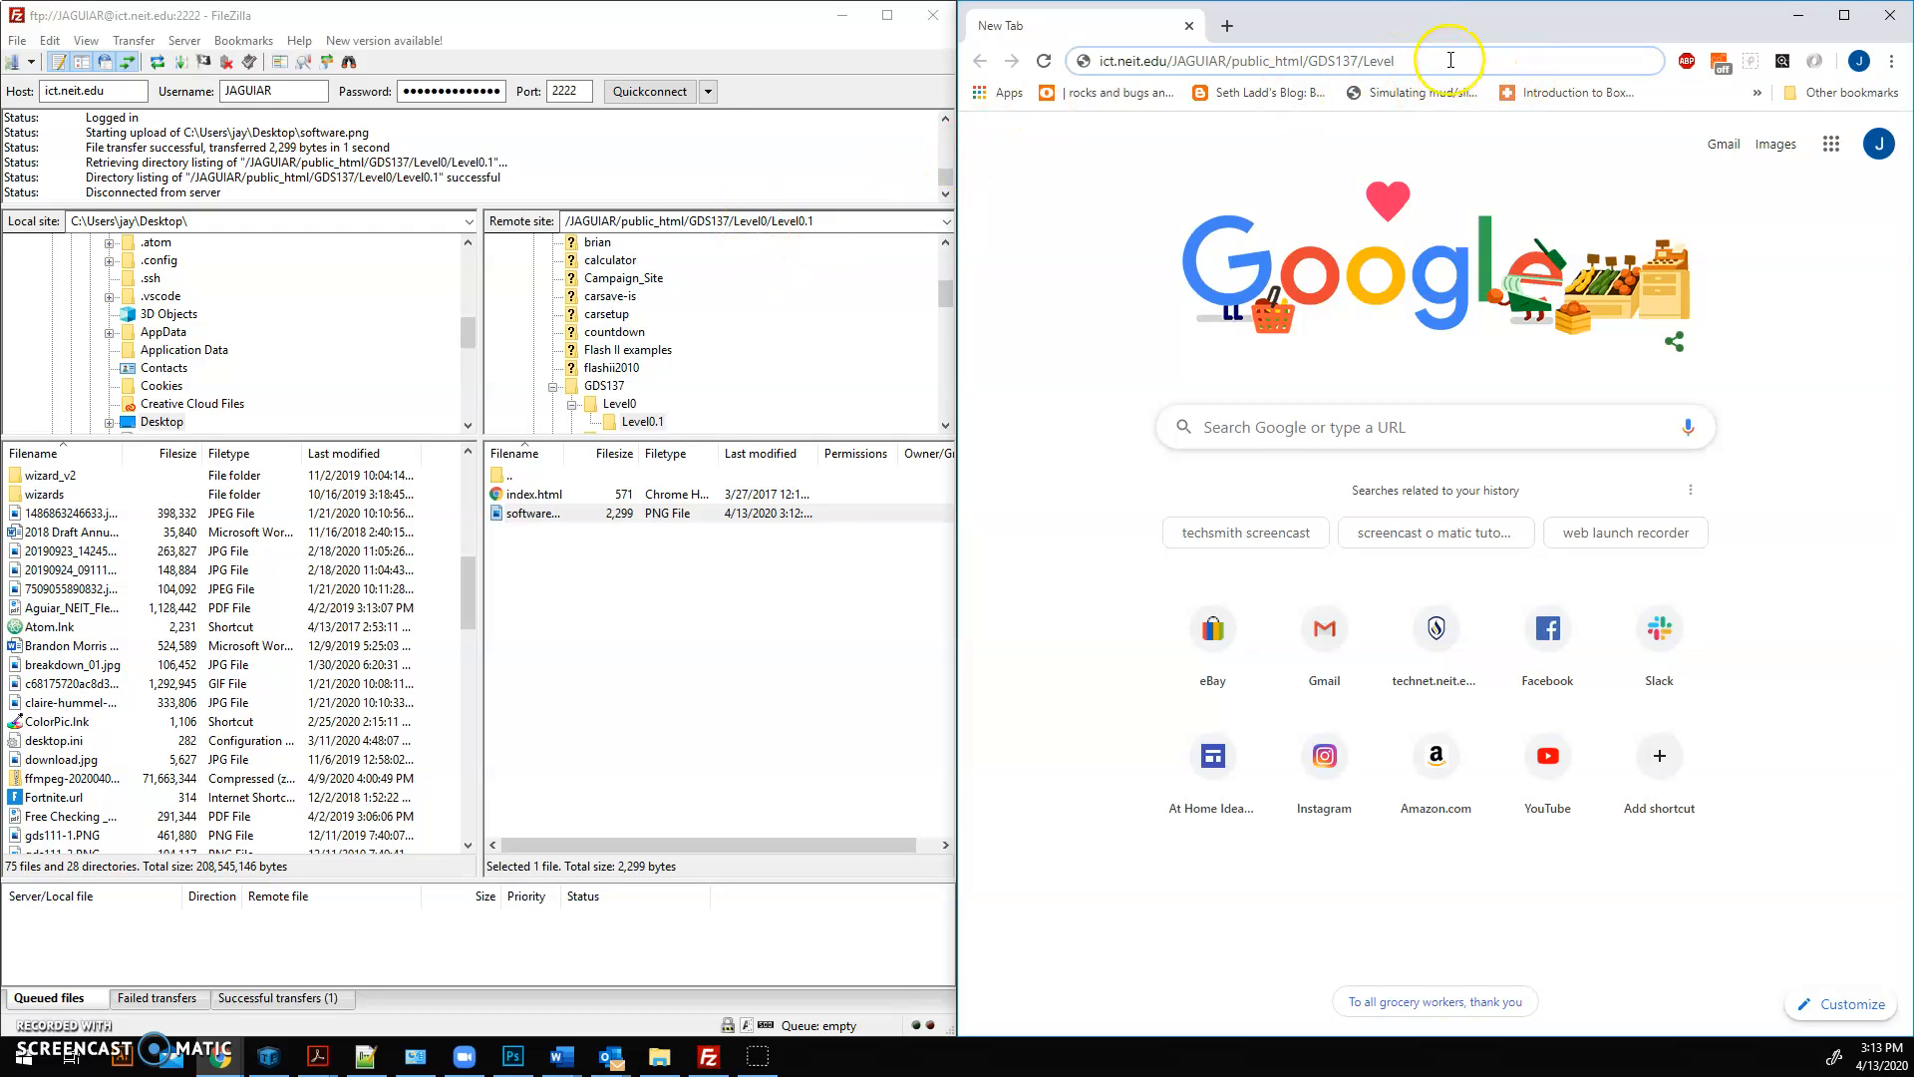
text(0/Level)
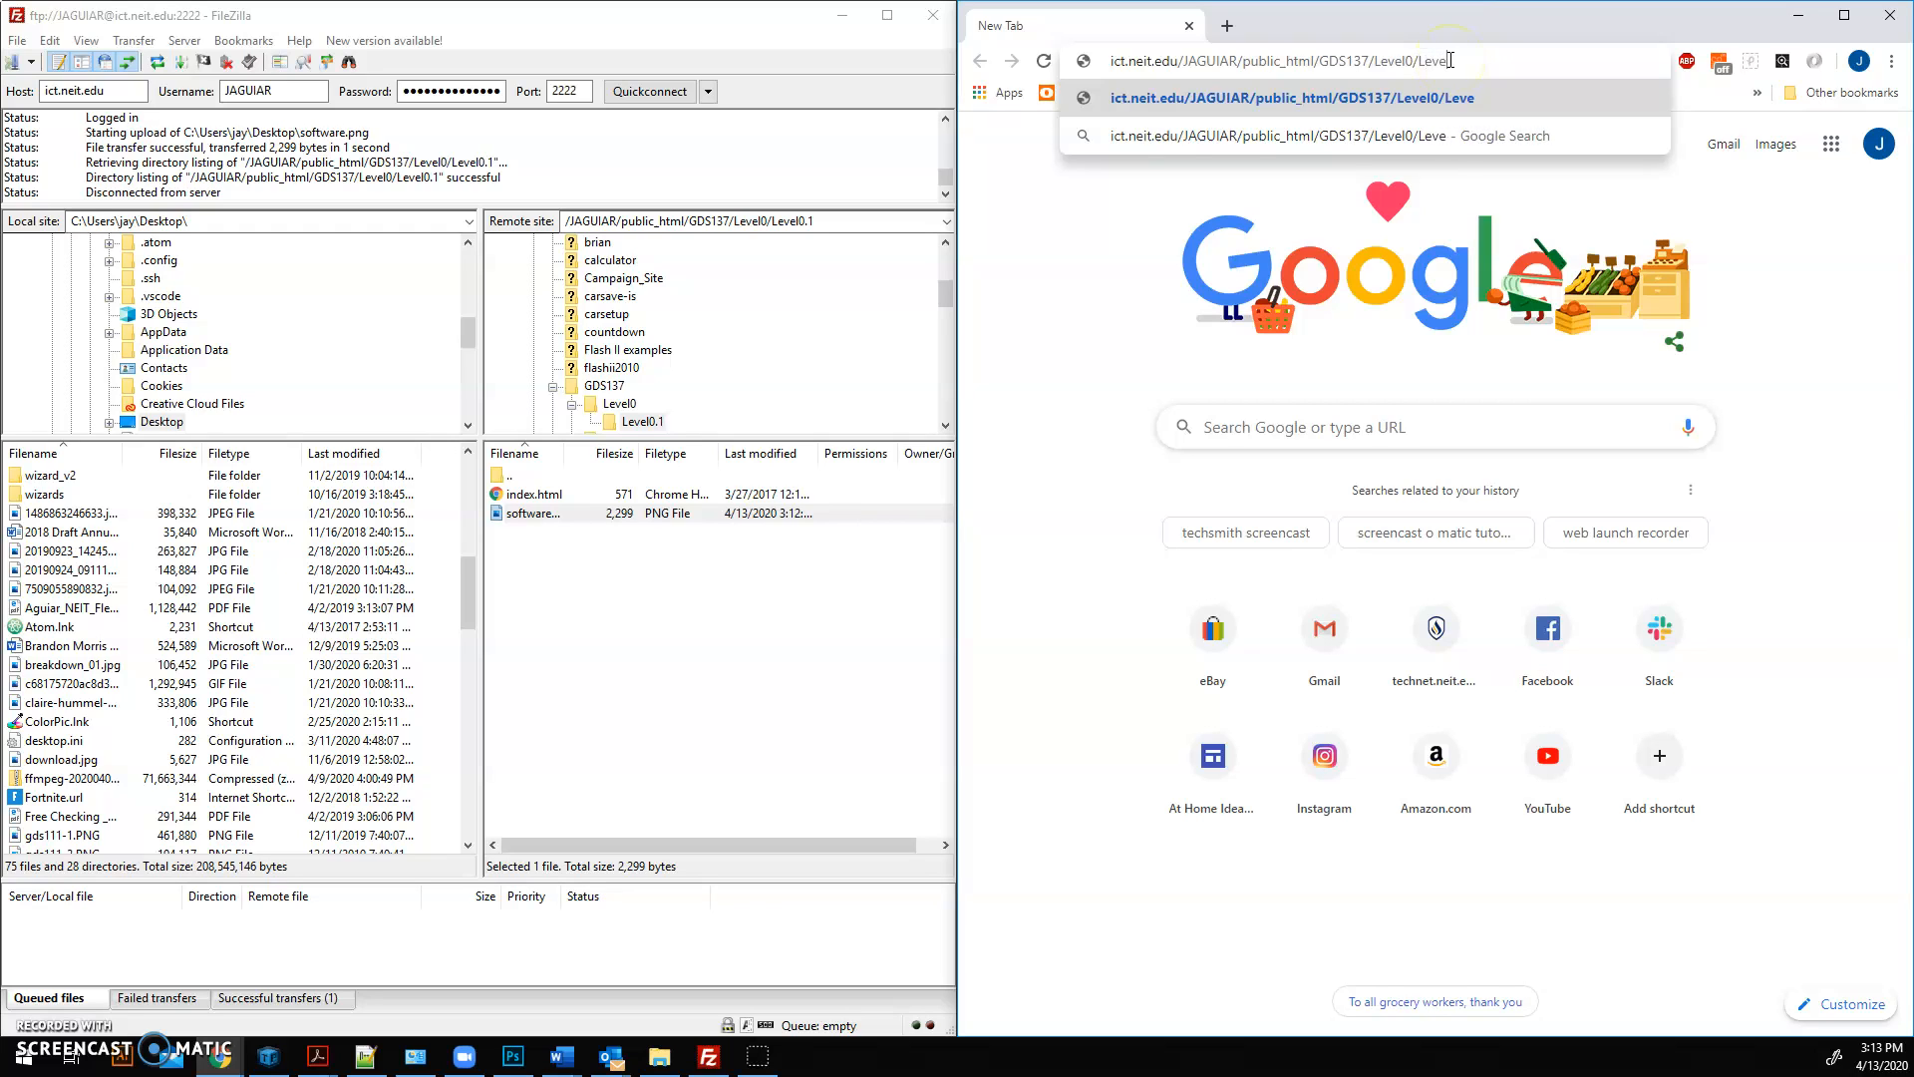
text(0.1)
key(Return)
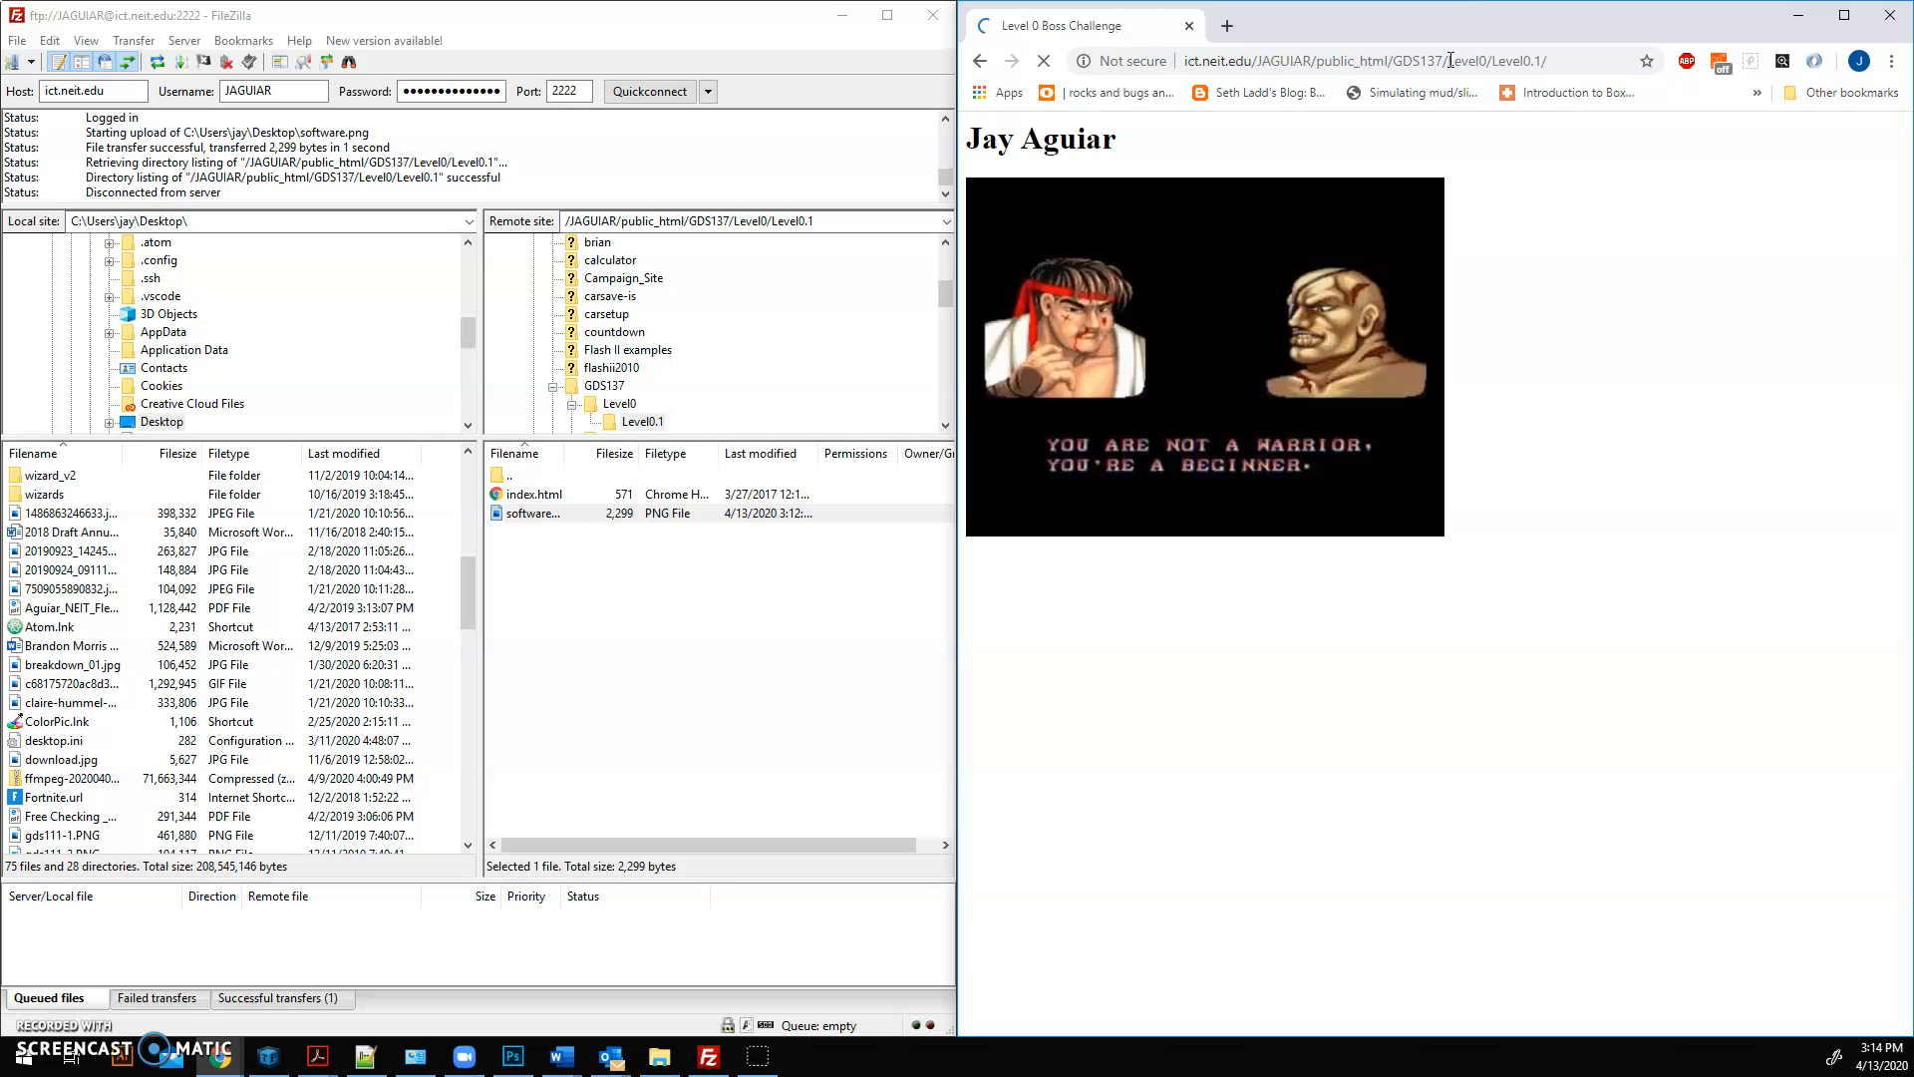
Step: Select the full web address of the loaded Level0.1 page
click(1162, 278)
click(1226, 61)
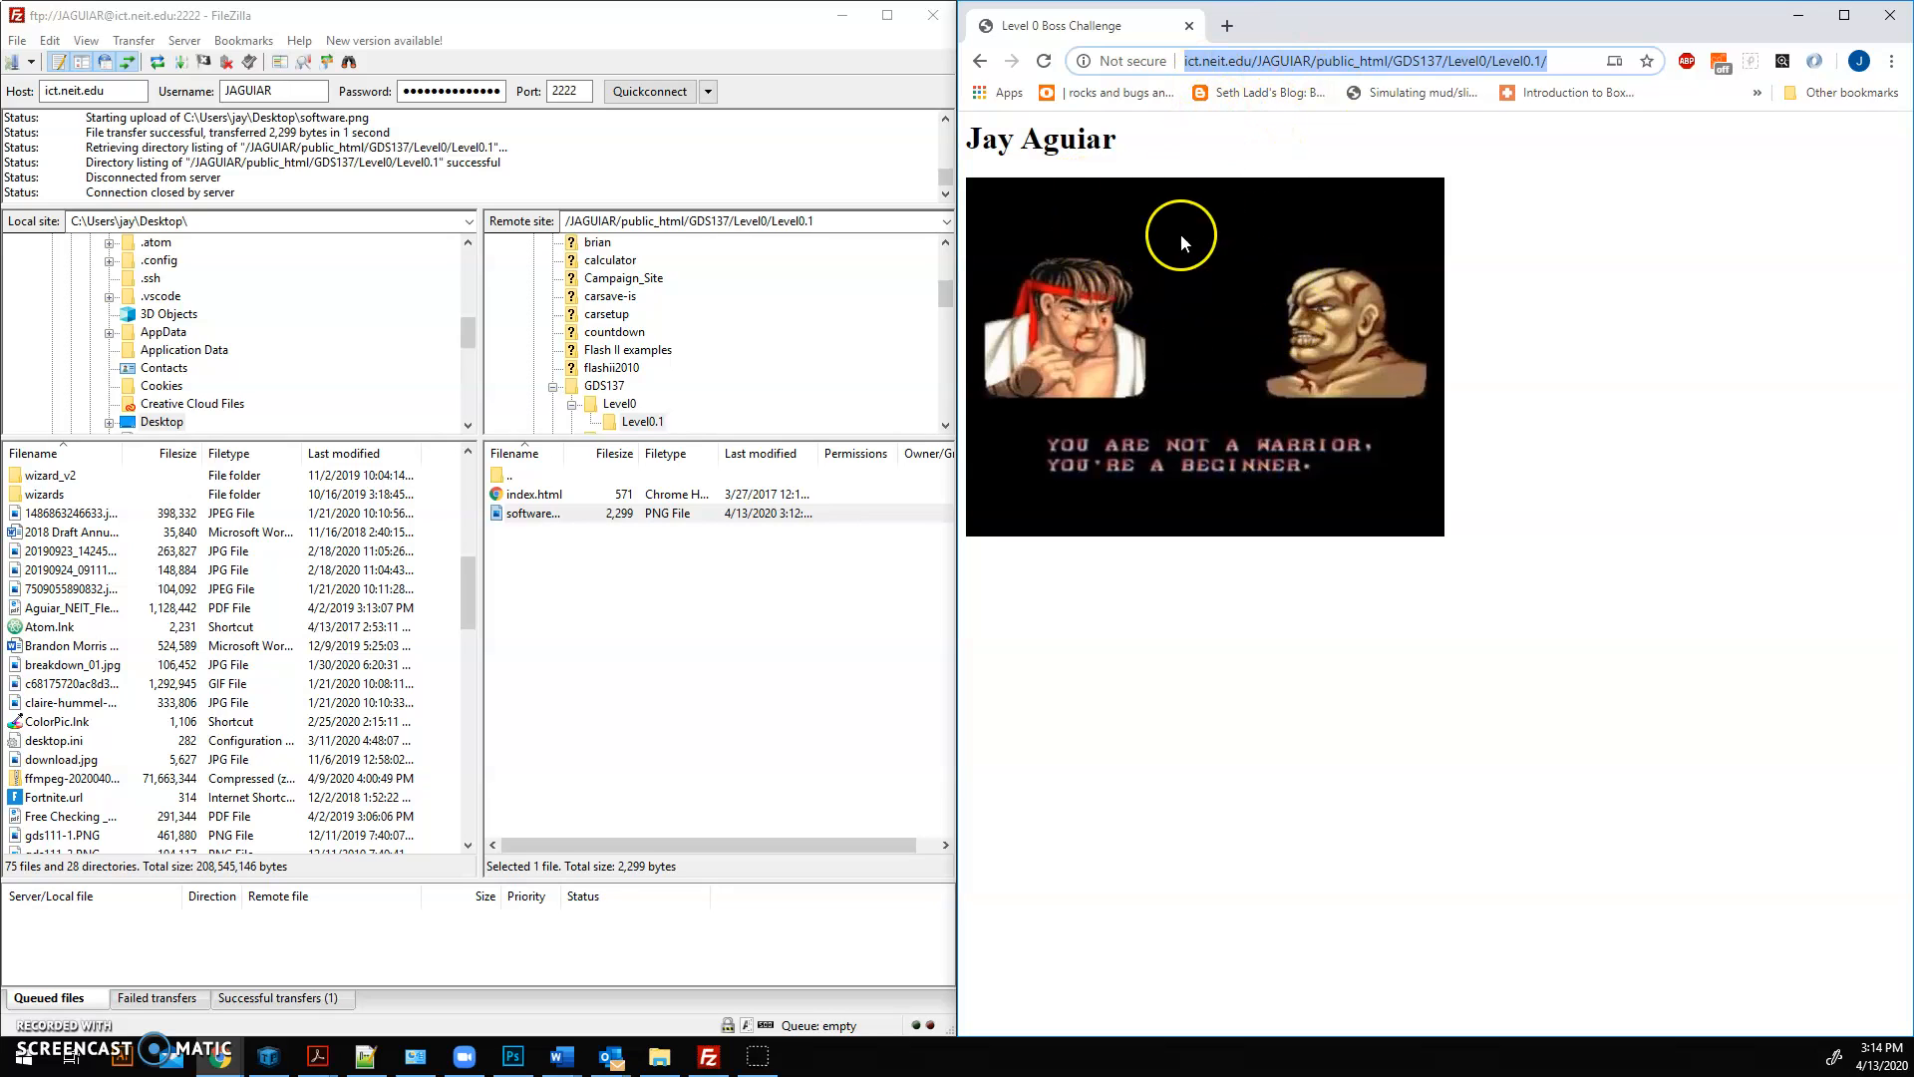
click(1570, 60)
drag(1568, 56, 1149, 69)
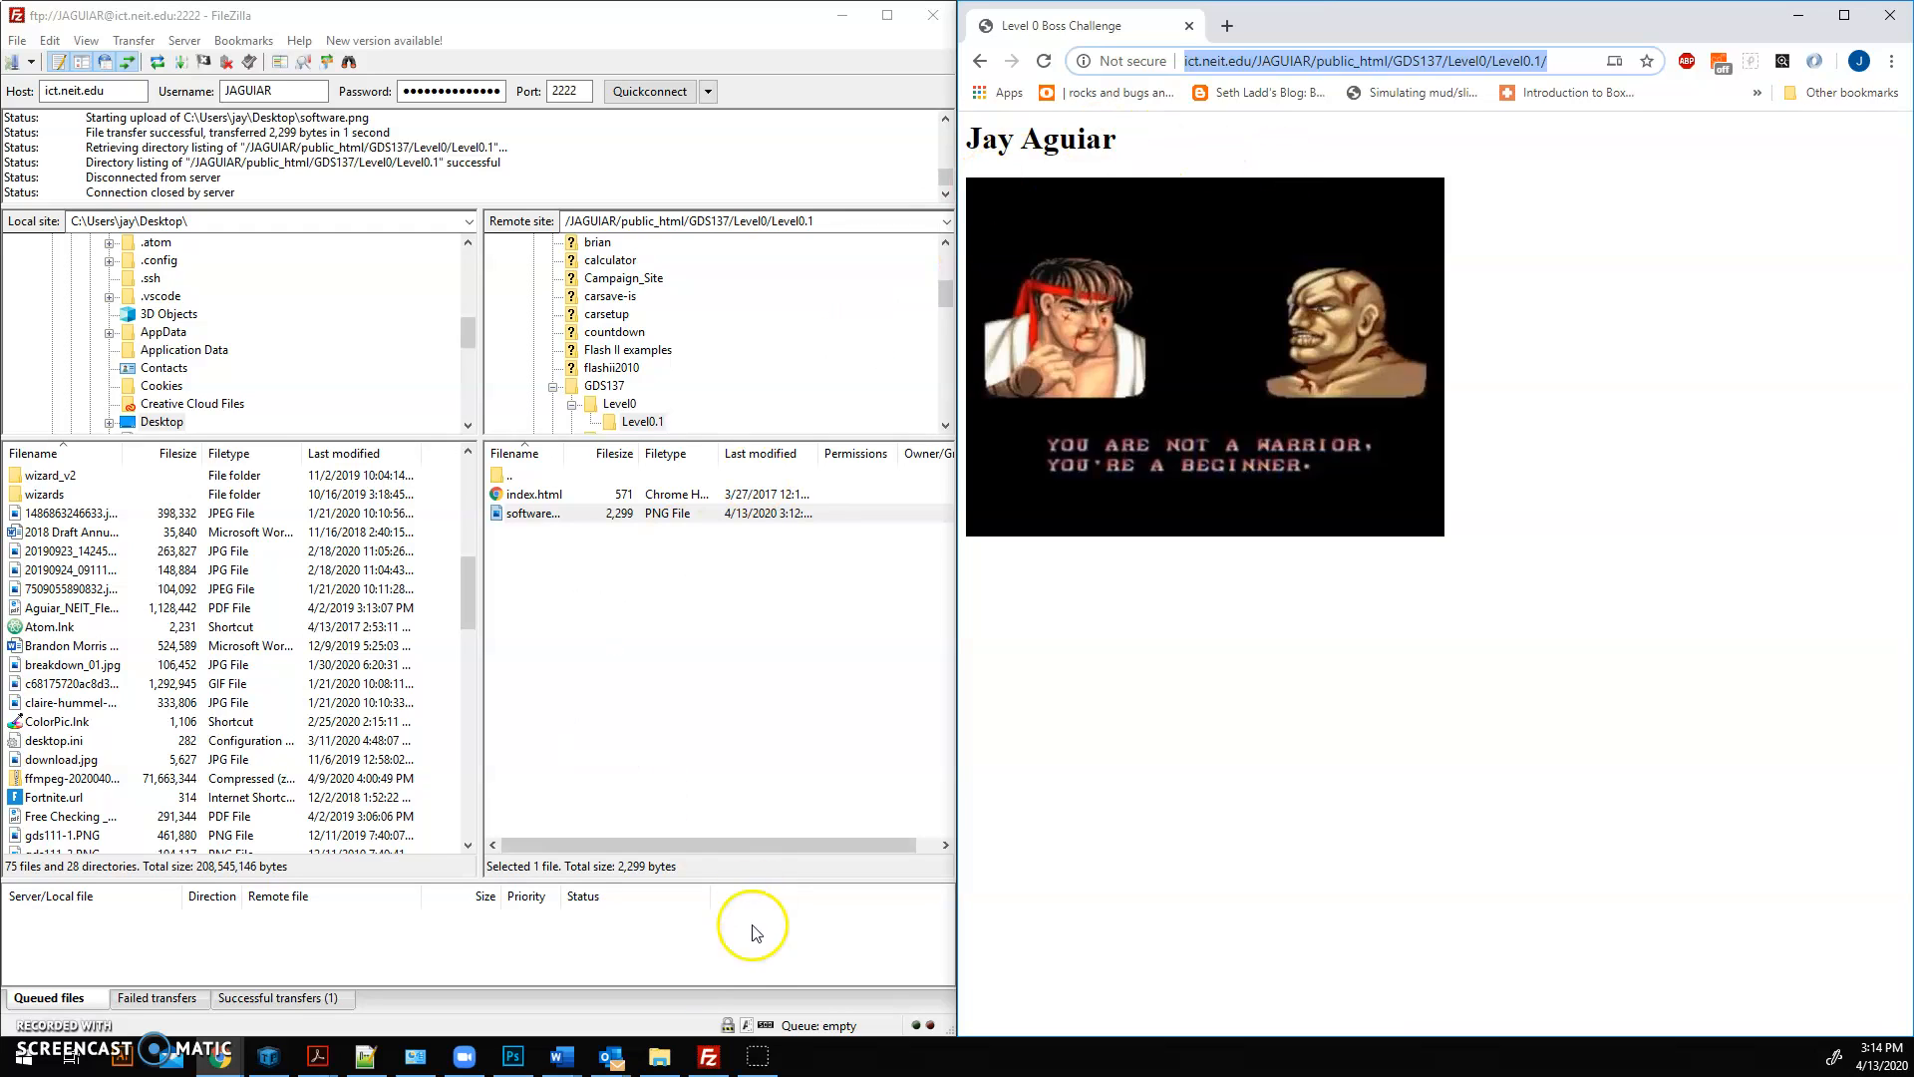
Step: Switch back to FileZilla and look through the other open program windows
click(708, 1055)
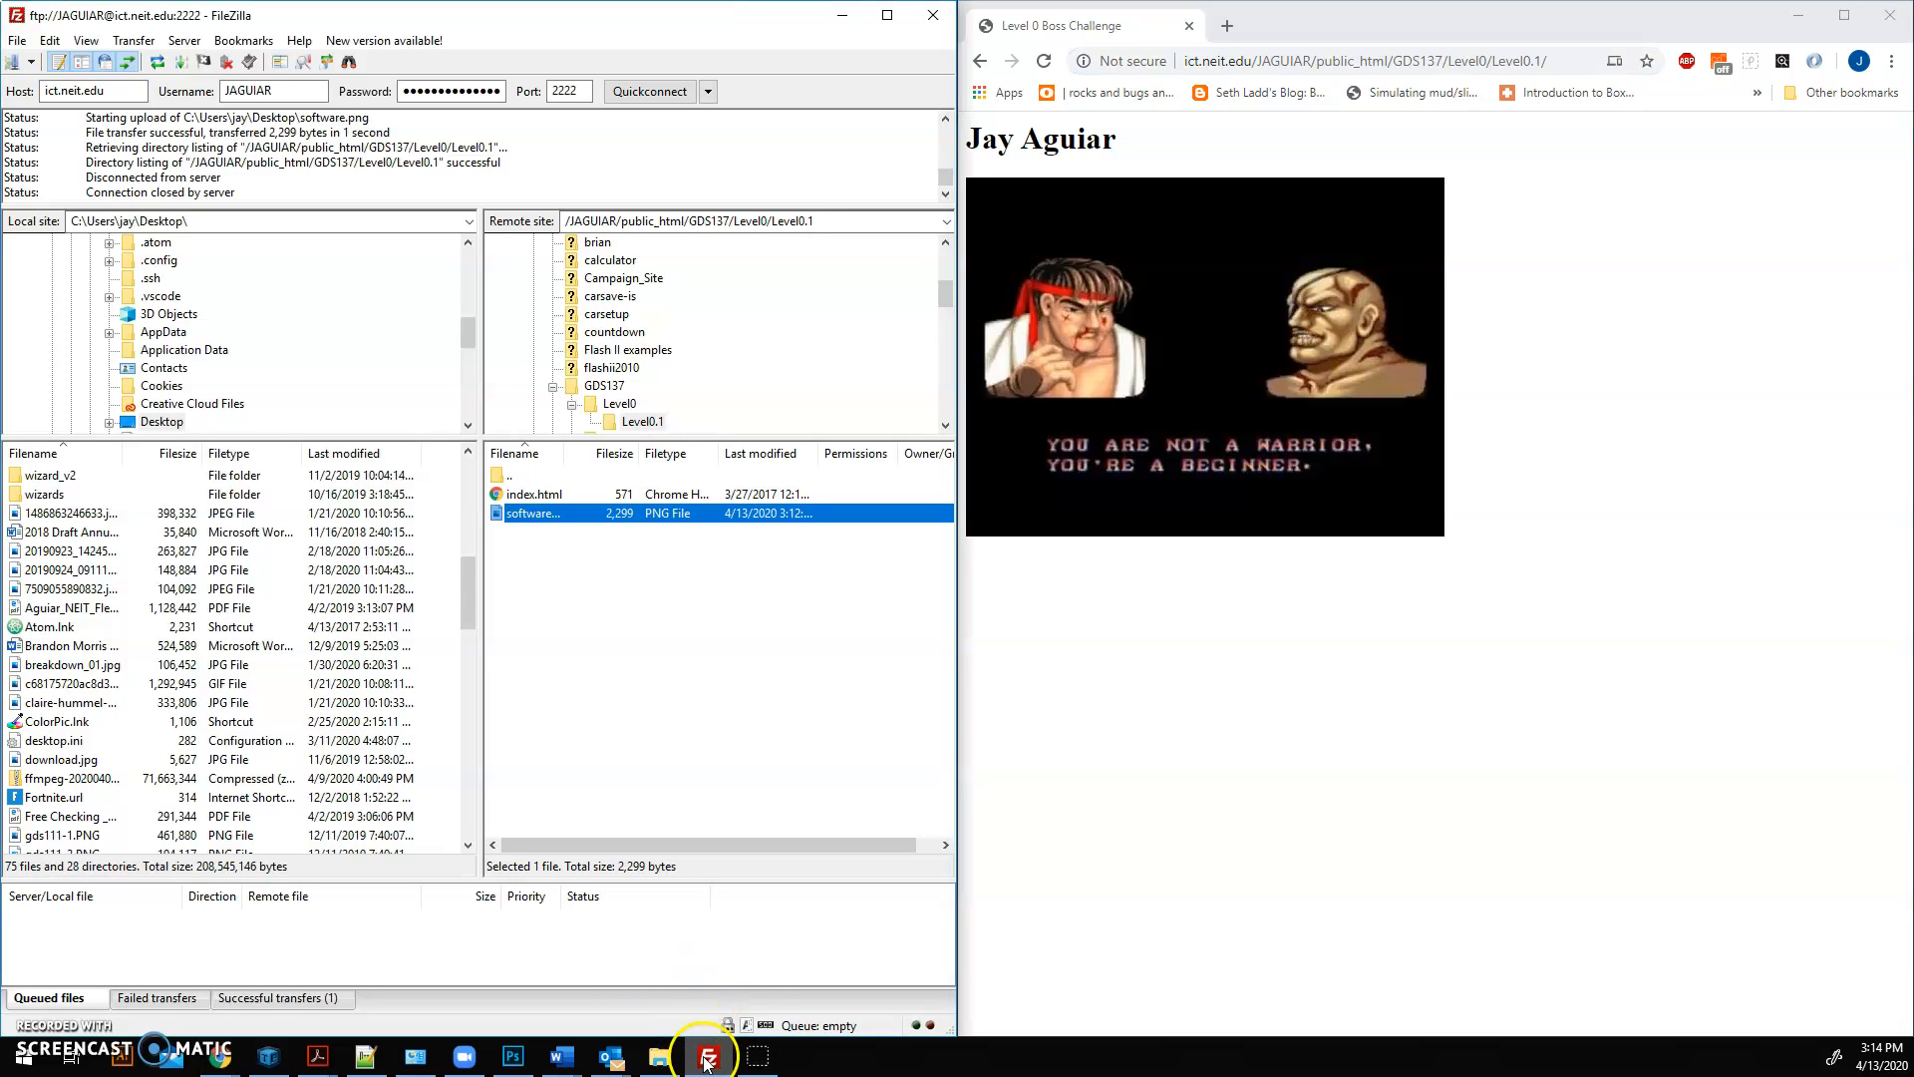
click(566, 1059)
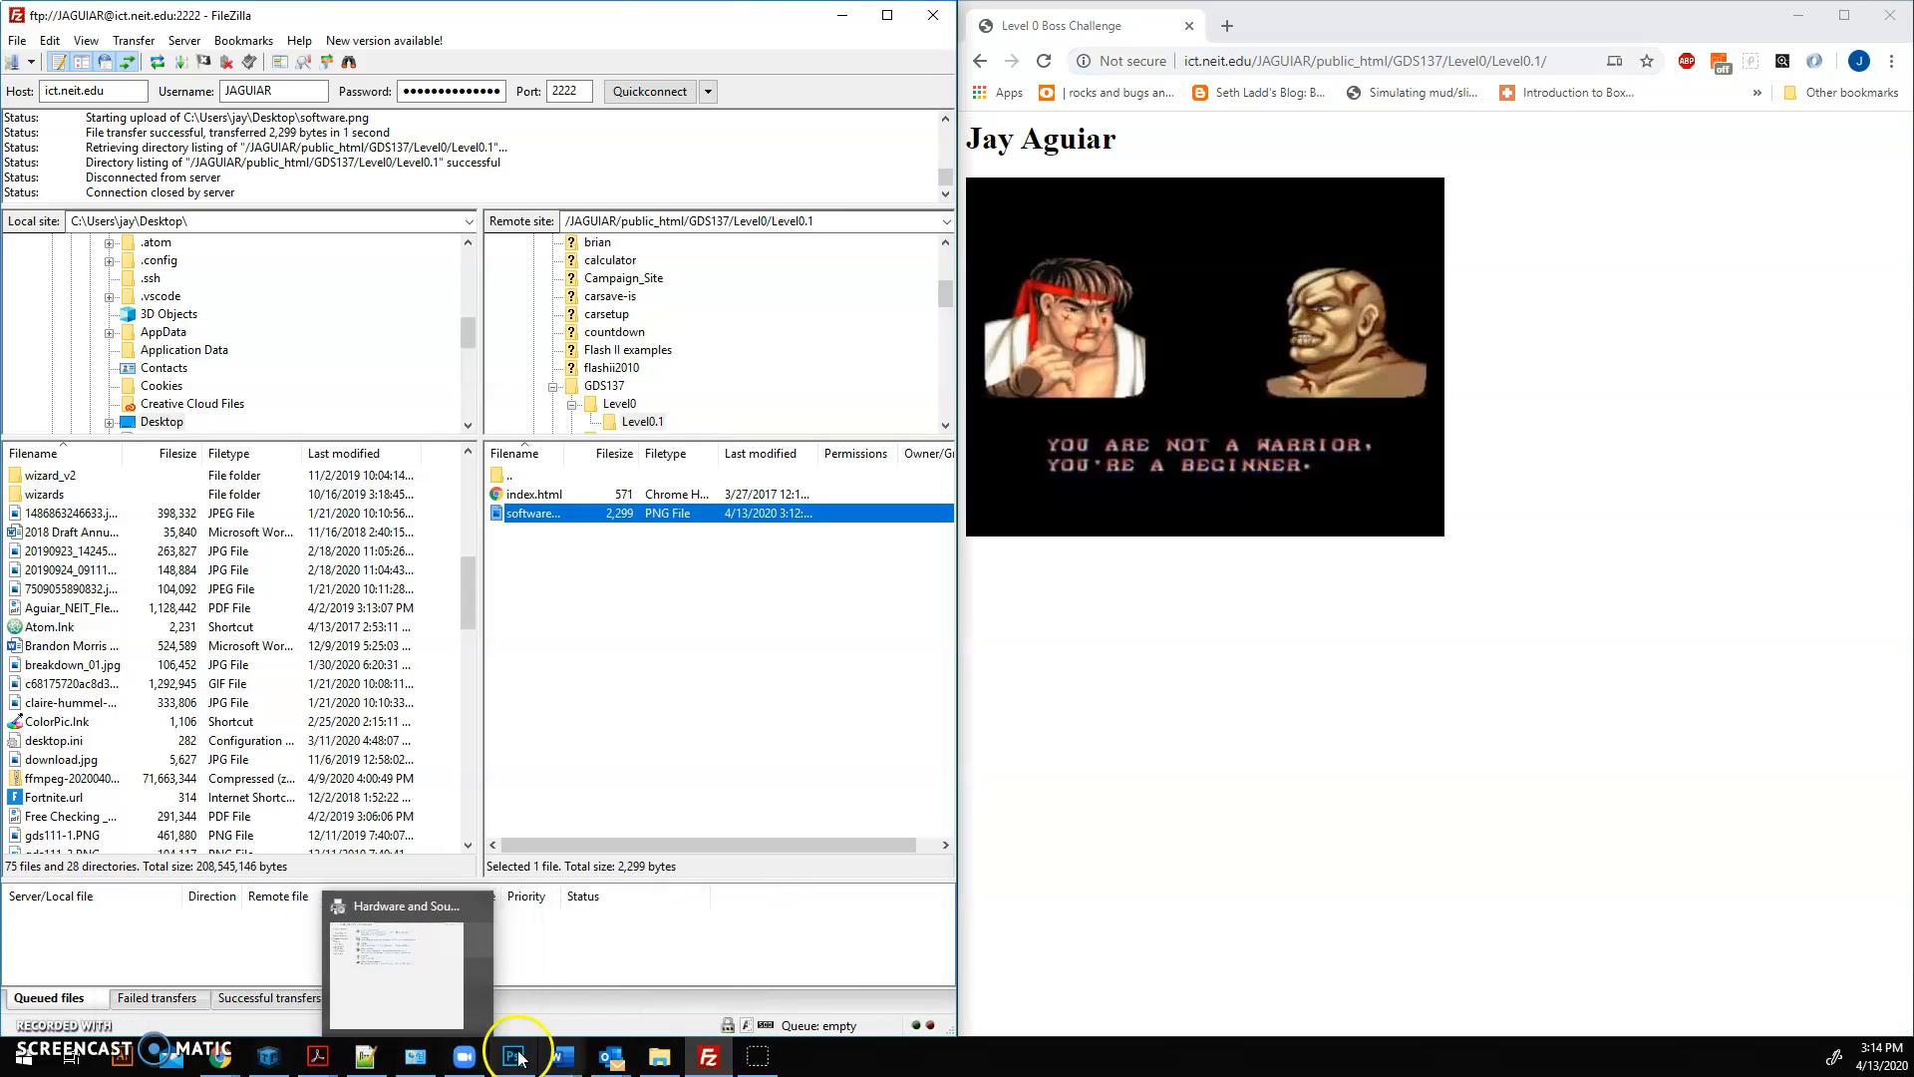